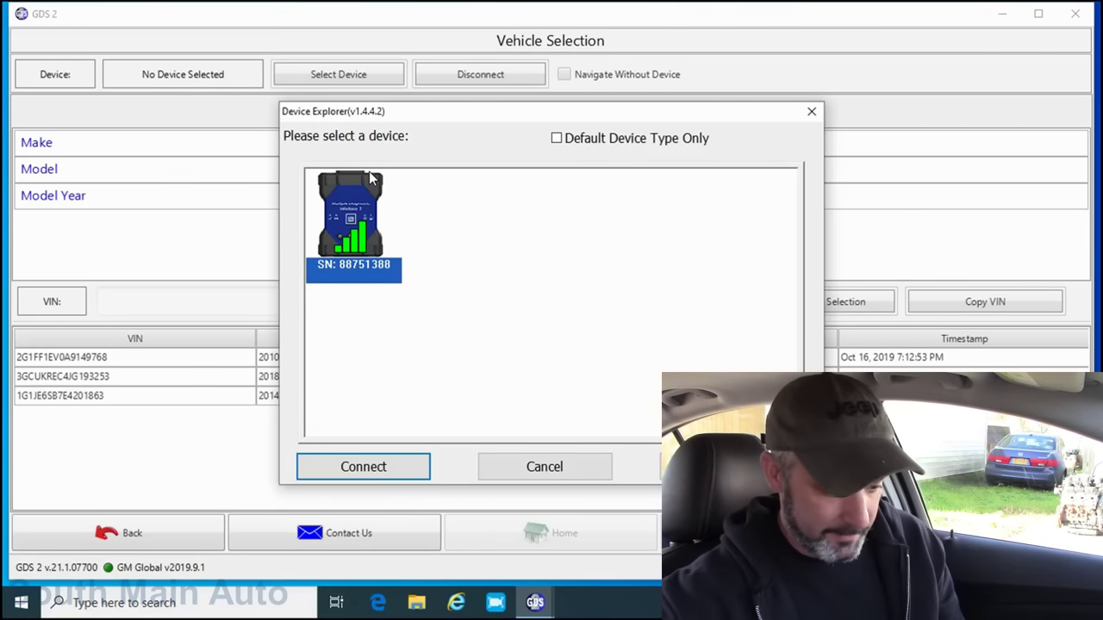
# Connect to the detected MDI 2 interface and start the session for the identified vehicle in a maximized window.
pyautogui.click(370, 465)
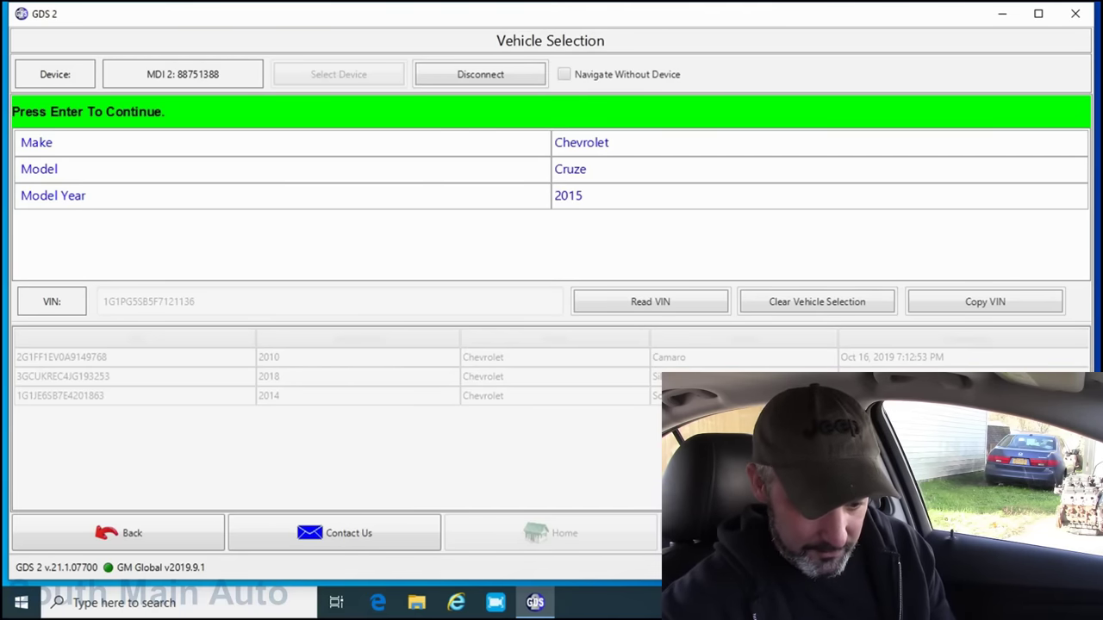
pyautogui.press('Return')
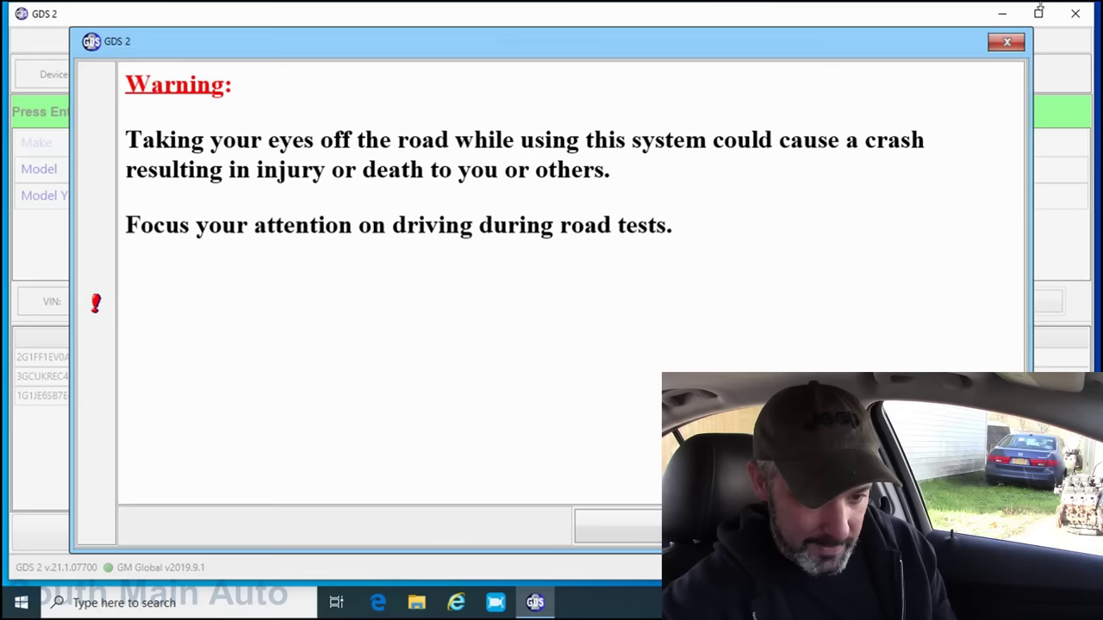
pyautogui.click(1040, 14)
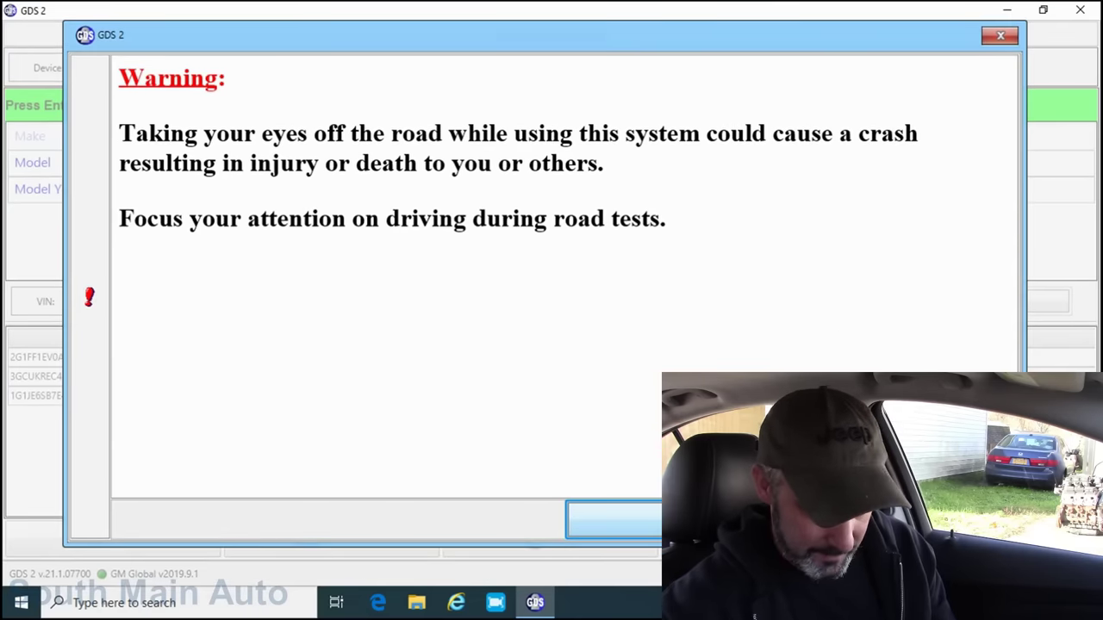
pyautogui.press('Return')
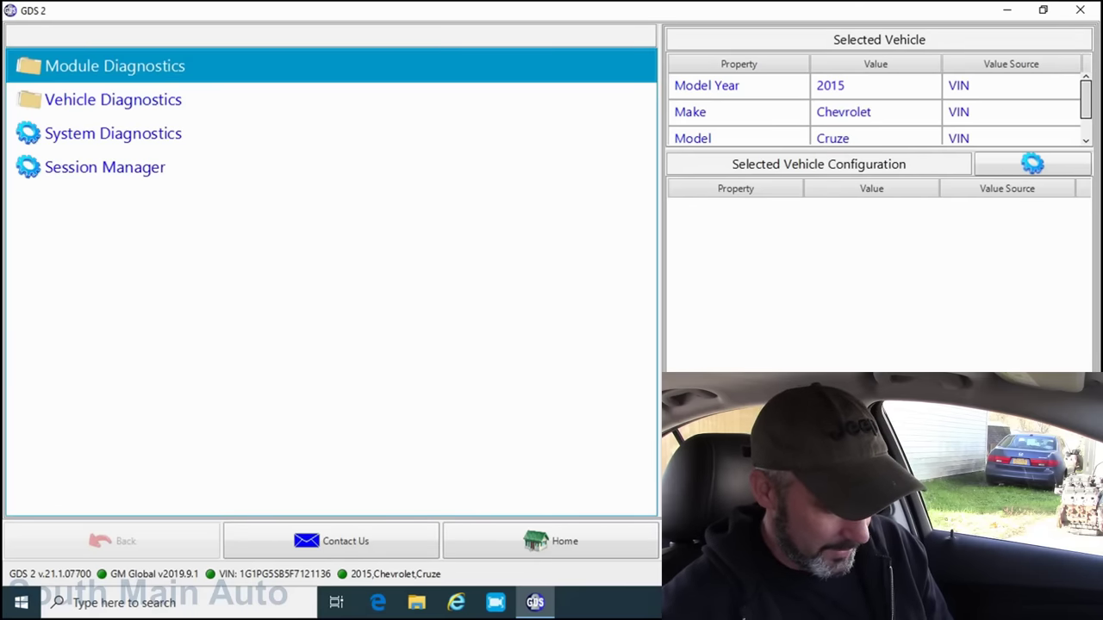
# Open Engine Control Module diagnostics, configuring the Stop/Start System (KL9) as Not Equipped and the transmission type as Automatic.
pyautogui.press('Return')
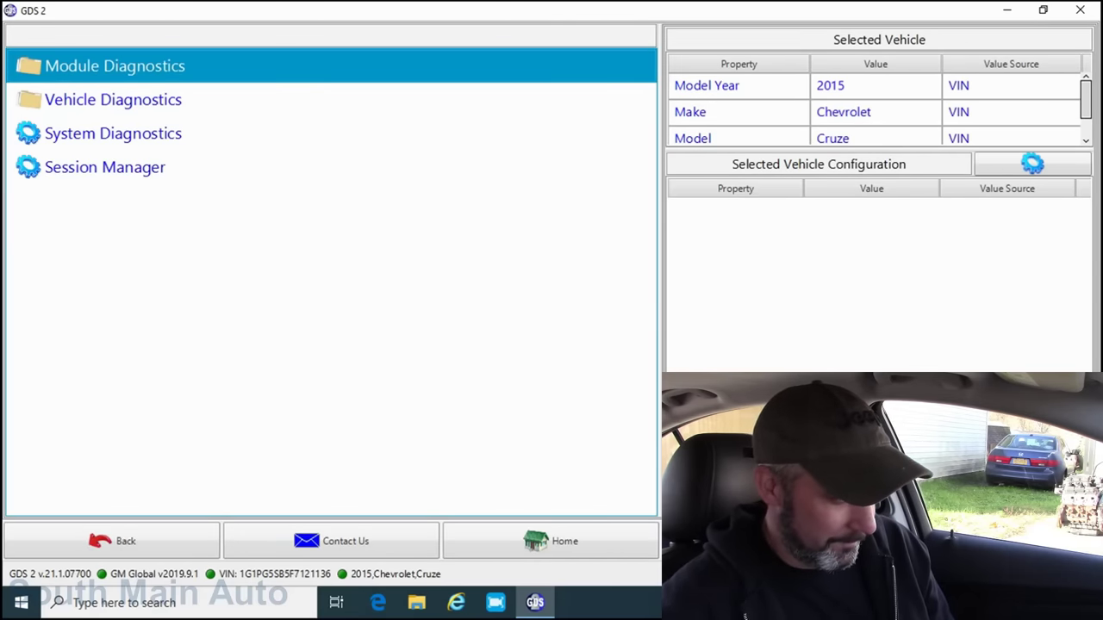
pyautogui.press('Return')
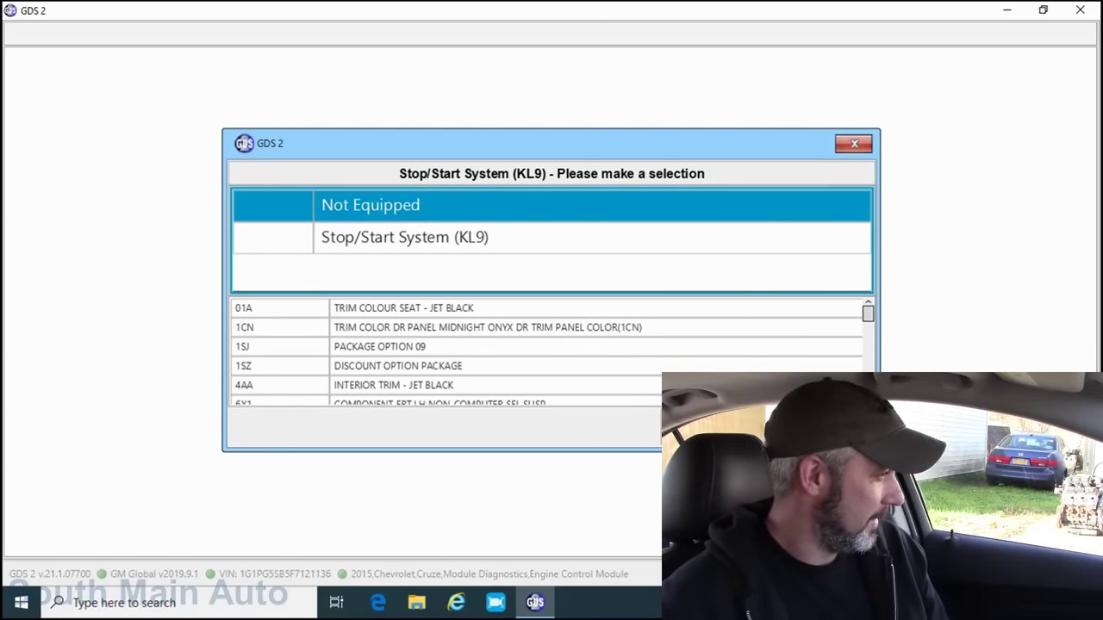
pyautogui.press('Return')
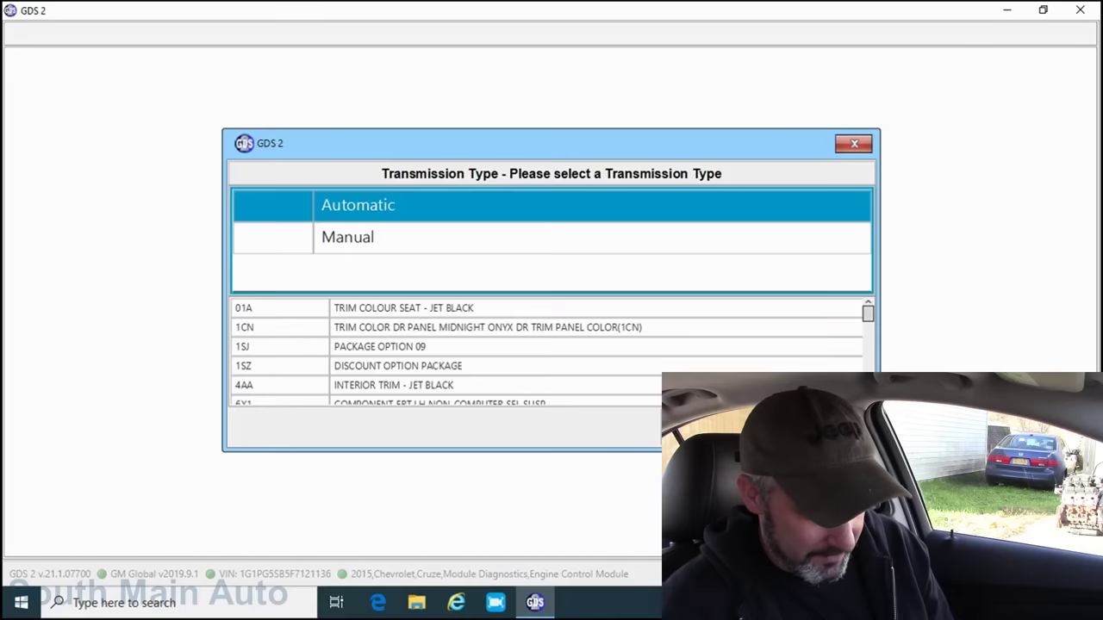
pyautogui.press('Return')
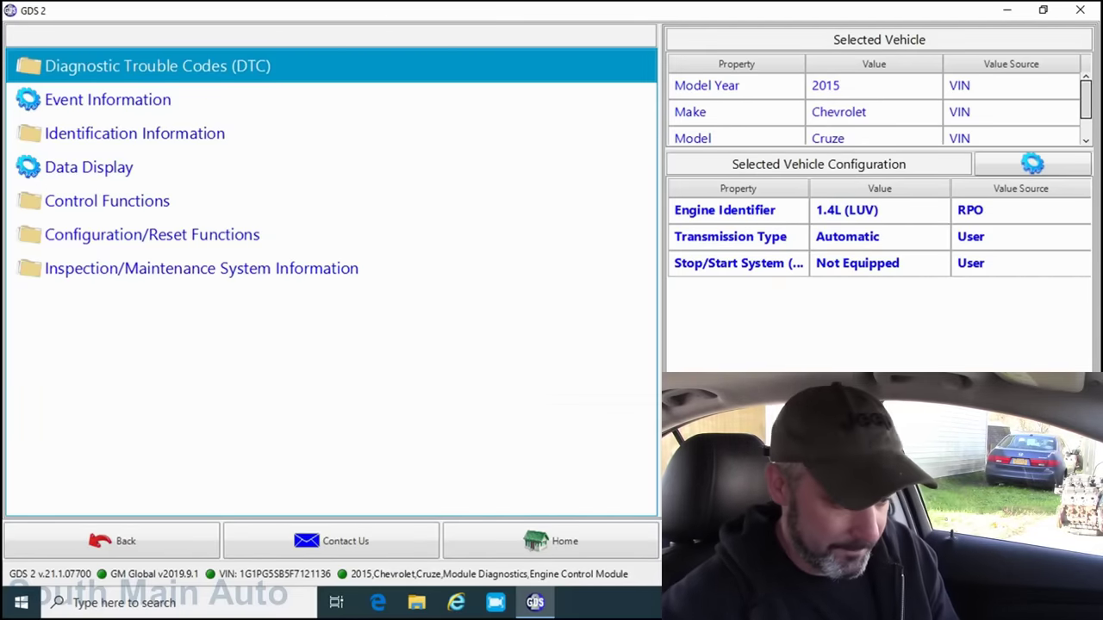
# Check the DTC Display for the Engine Control Module's stored trouble codes and return to the module's function list.
pyautogui.press('Return')
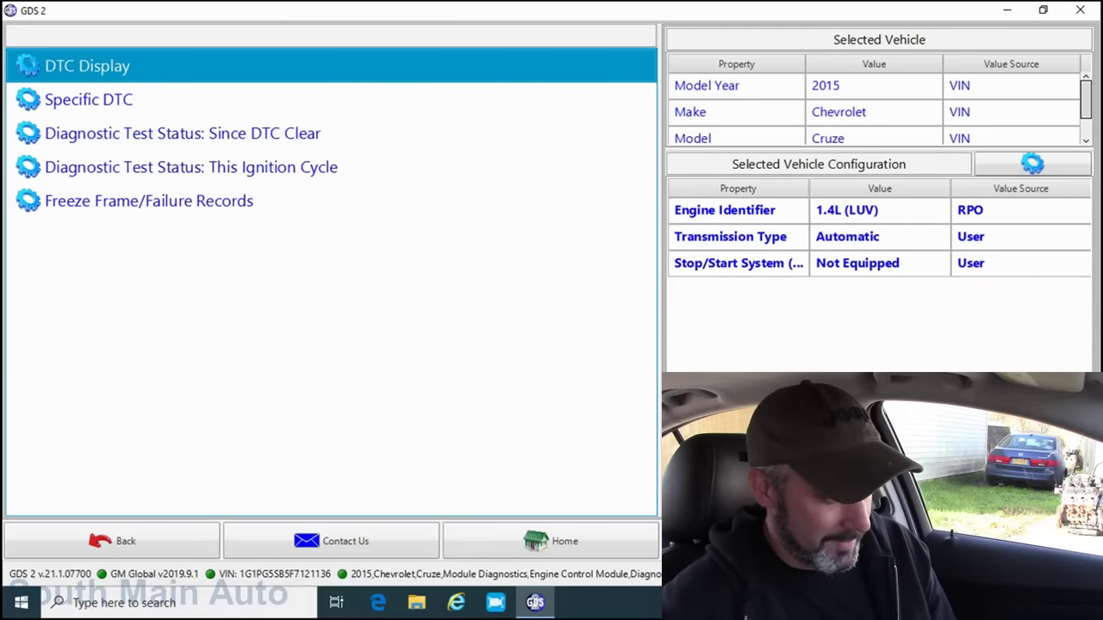
pyautogui.press('Return')
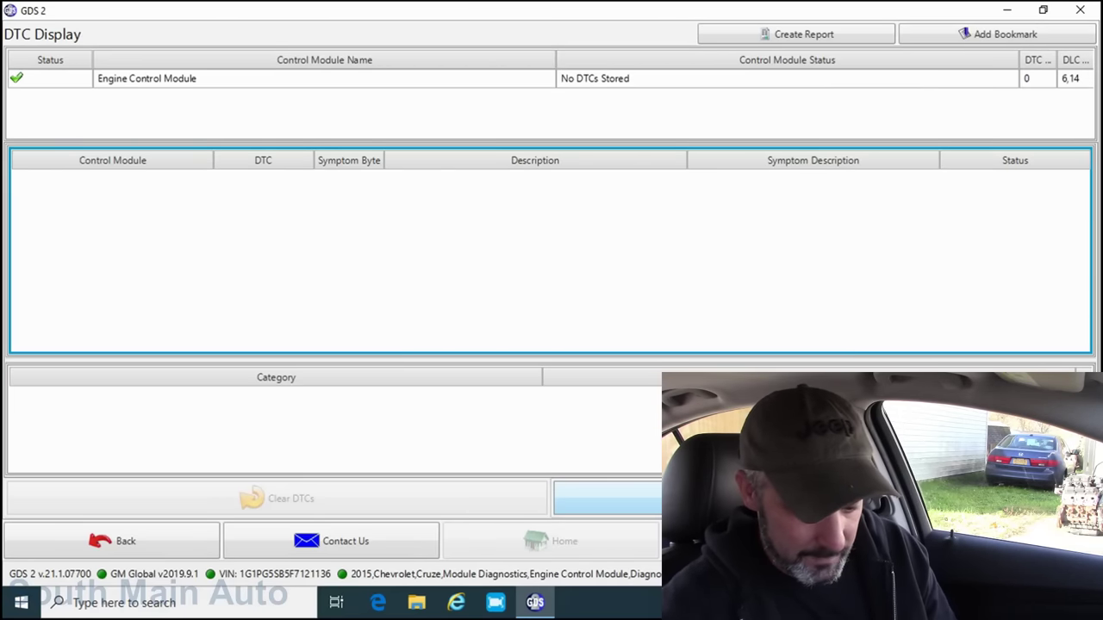
pyautogui.press('Escape')
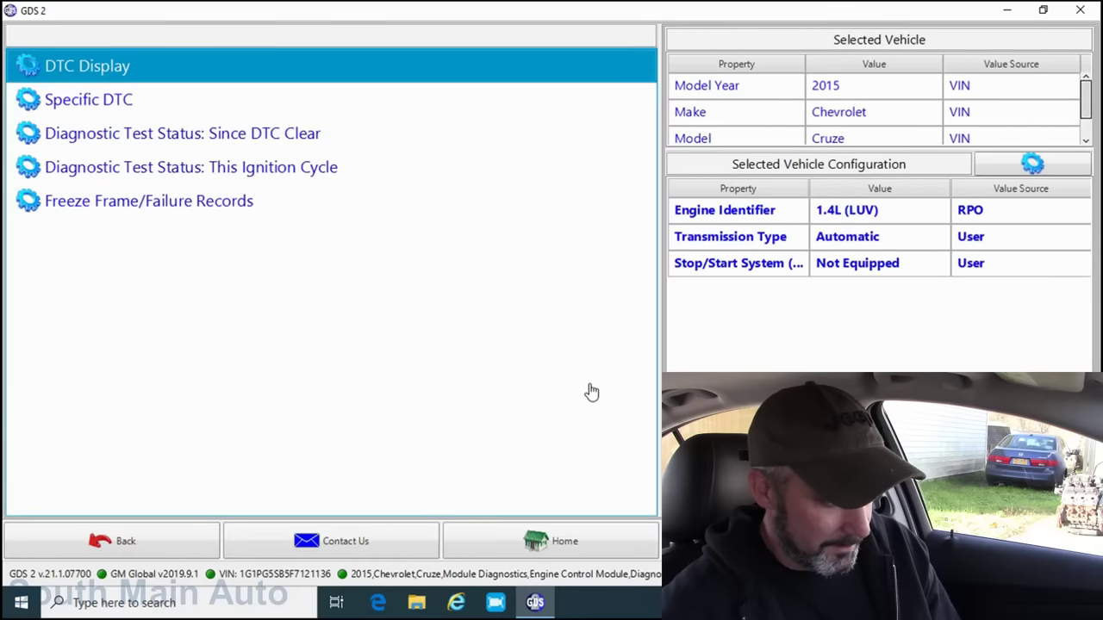
pyautogui.press('Escape')
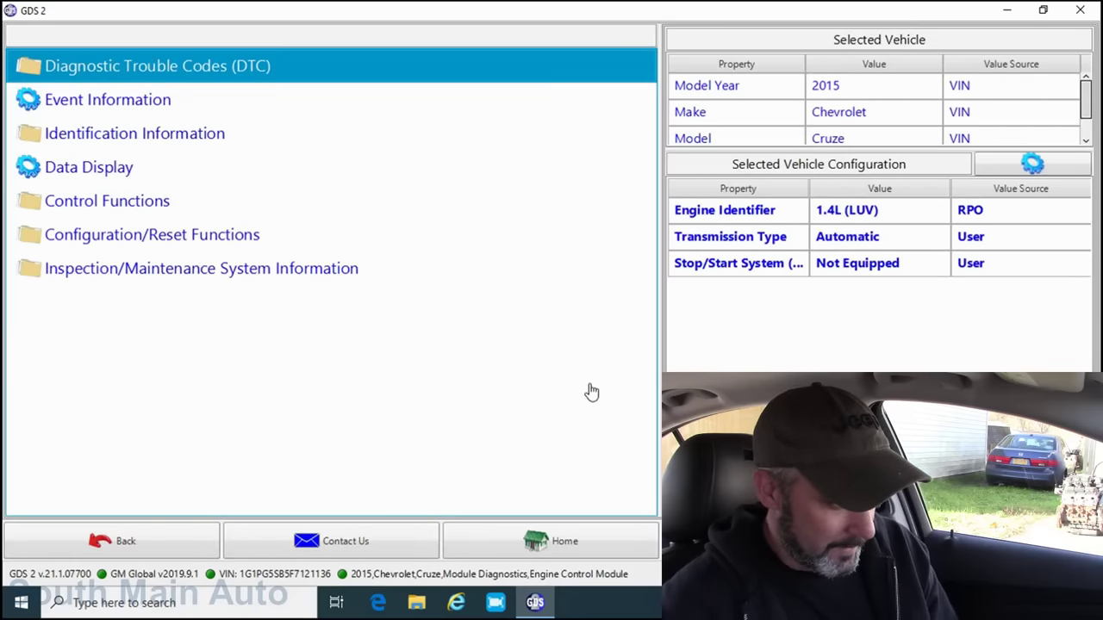
# Open the Cooling Fan group within the Engine Control Module's Control Functions.
pyautogui.press('Down')
pyautogui.press('Down')
pyautogui.press('Down')
pyautogui.press('Down')
pyautogui.press('Return')
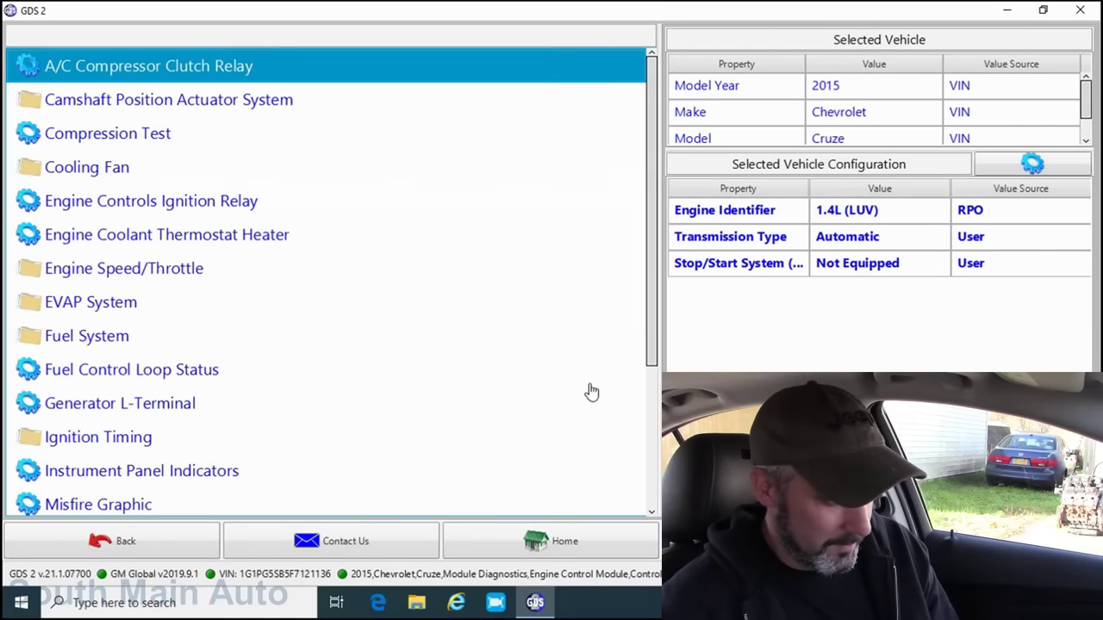
pyautogui.press('Down')
pyautogui.press('Down')
pyautogui.press('Down')
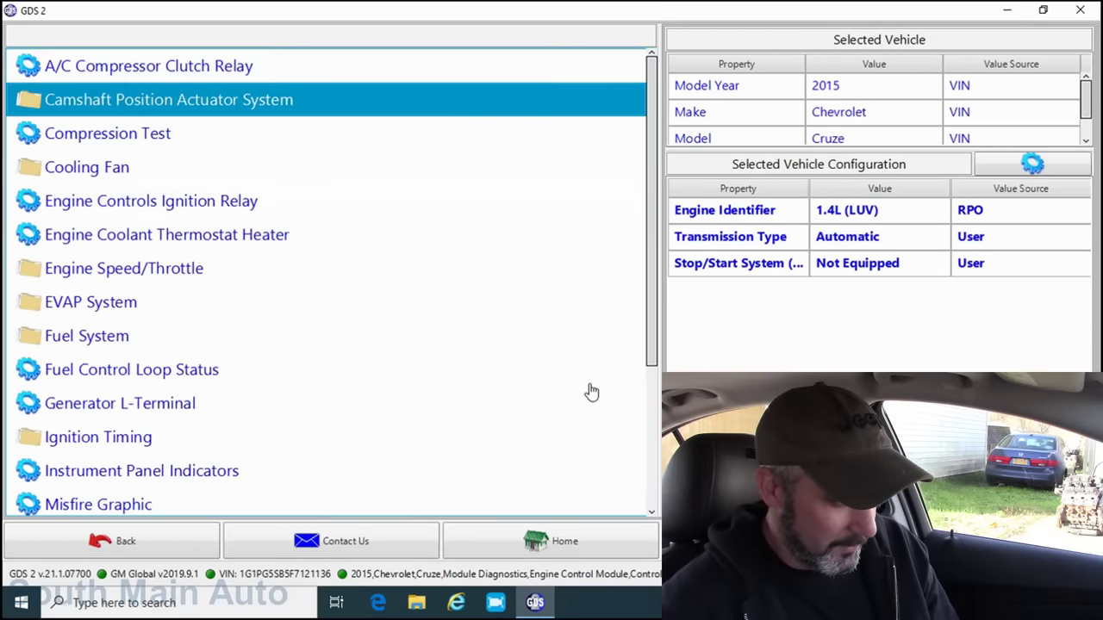
pyautogui.press('Return')
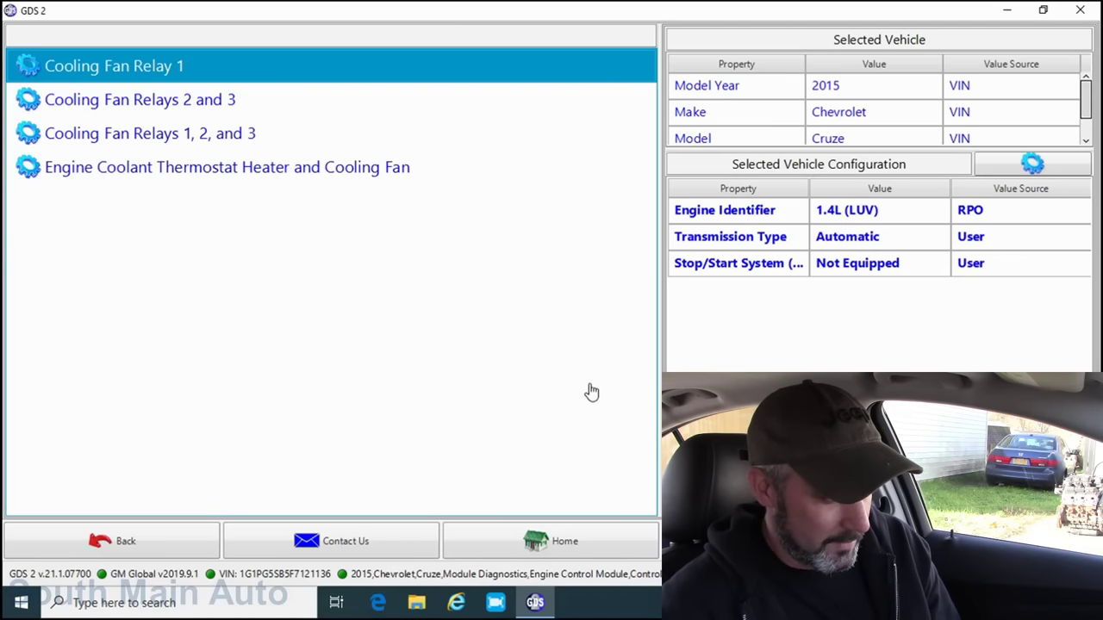
# Try to run the Cooling Fan Relay 1 and the Cooling Fan Relays 1, 2, and 3 output controls, backing out of each.
pyautogui.press('Return')
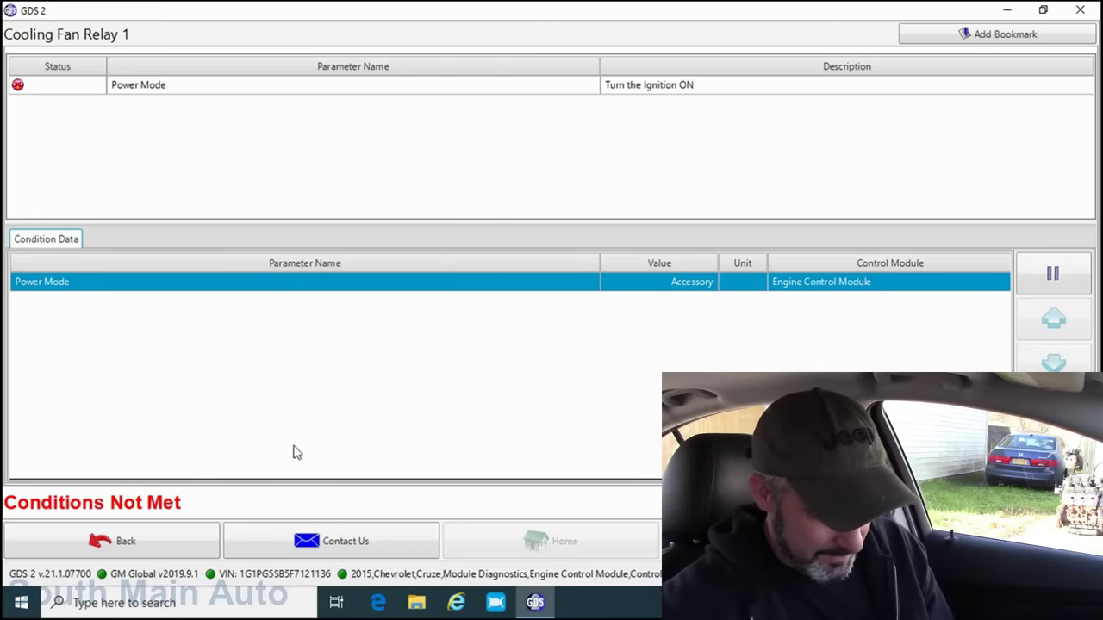
pyautogui.click(151, 543)
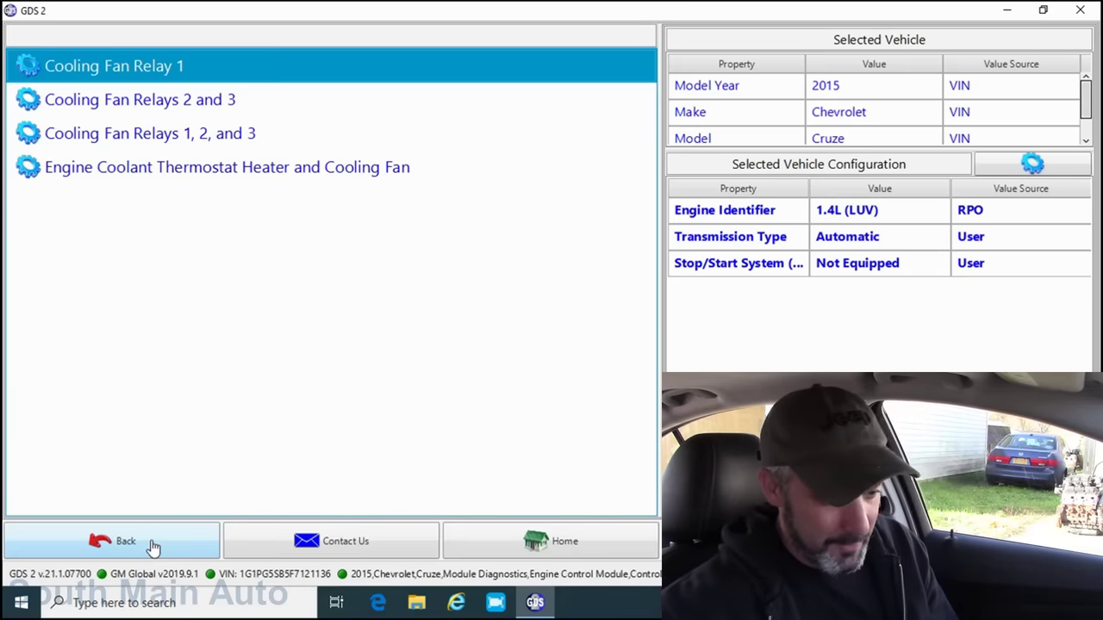
pyautogui.click(196, 149)
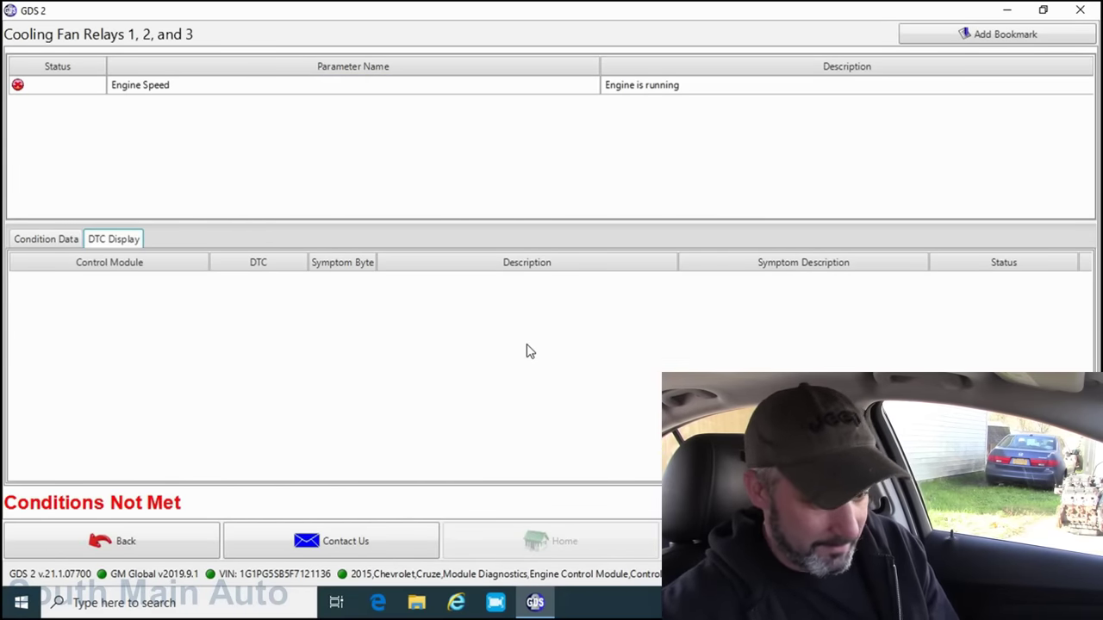
pyautogui.click(162, 544)
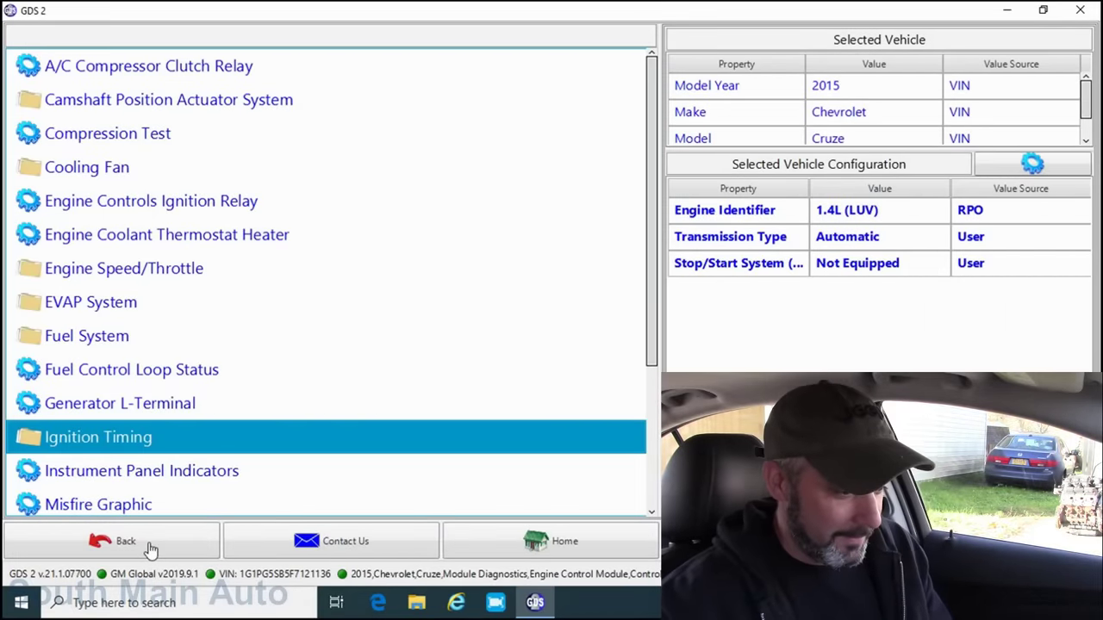
# Command Cooling Fan Relay 1 on and off again from the Cooling Fan group, and return to the relay list.
pyautogui.click(111, 172)
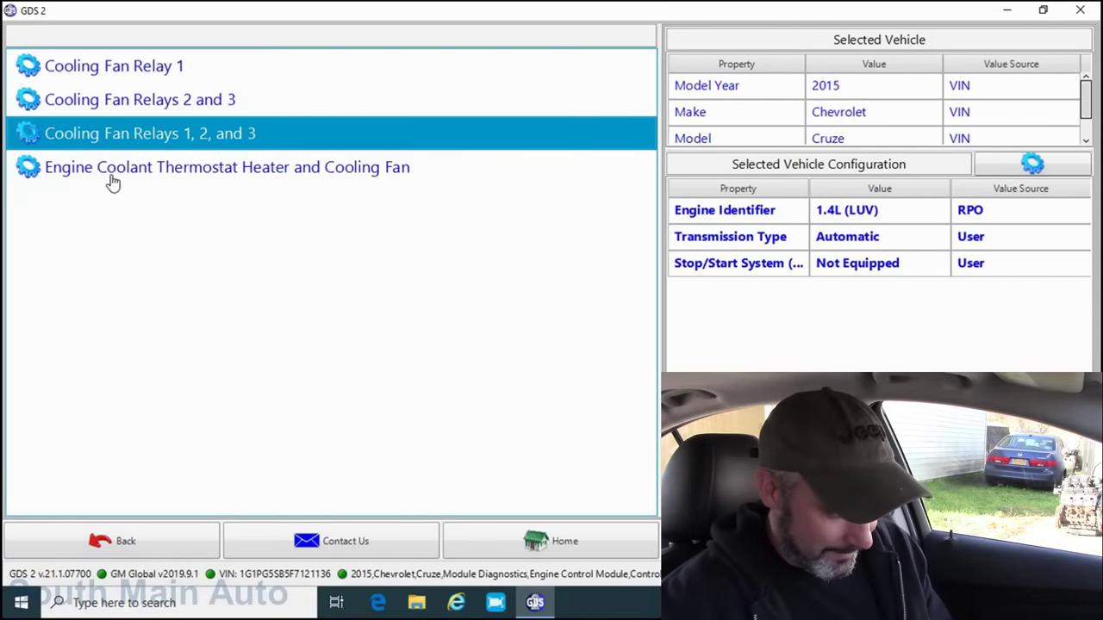
pyautogui.click(154, 82)
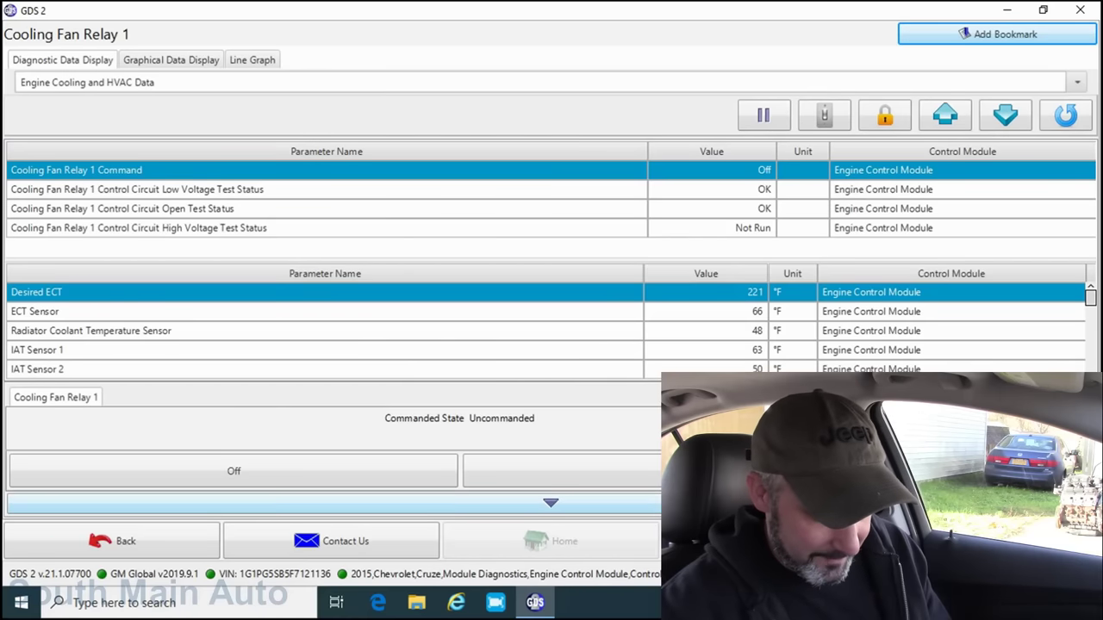
pyautogui.click(560, 471)
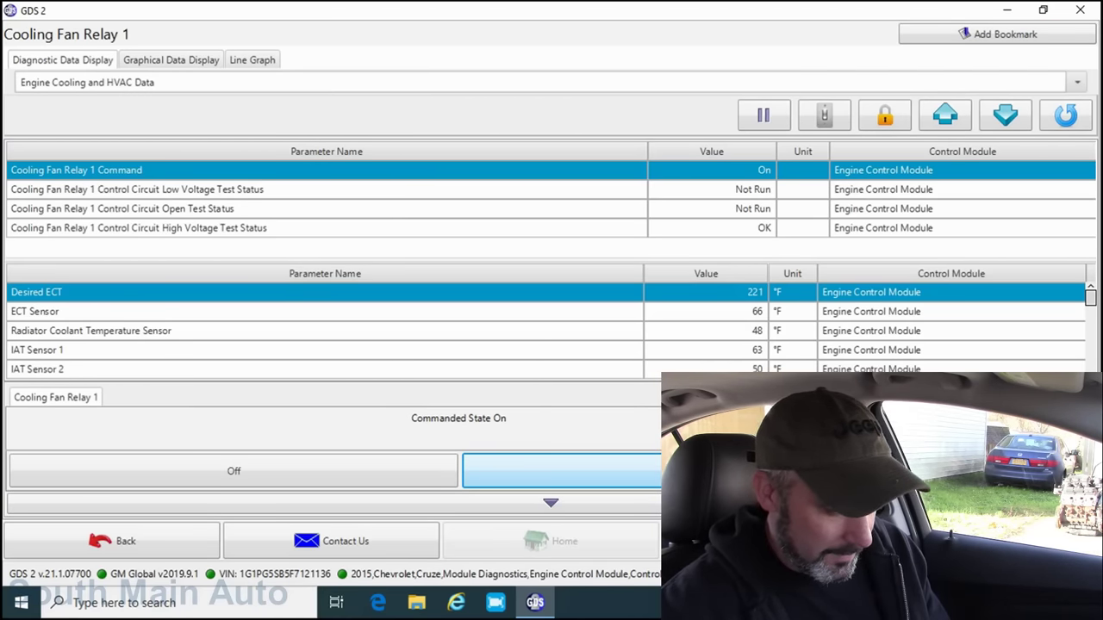
pyautogui.click(409, 471)
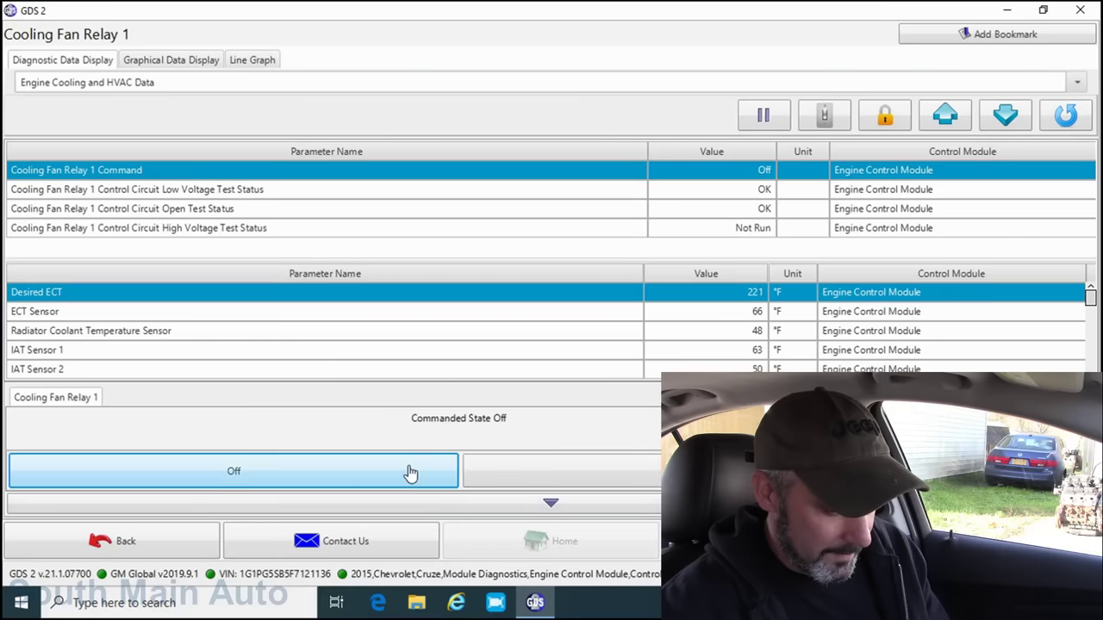
pyautogui.click(151, 552)
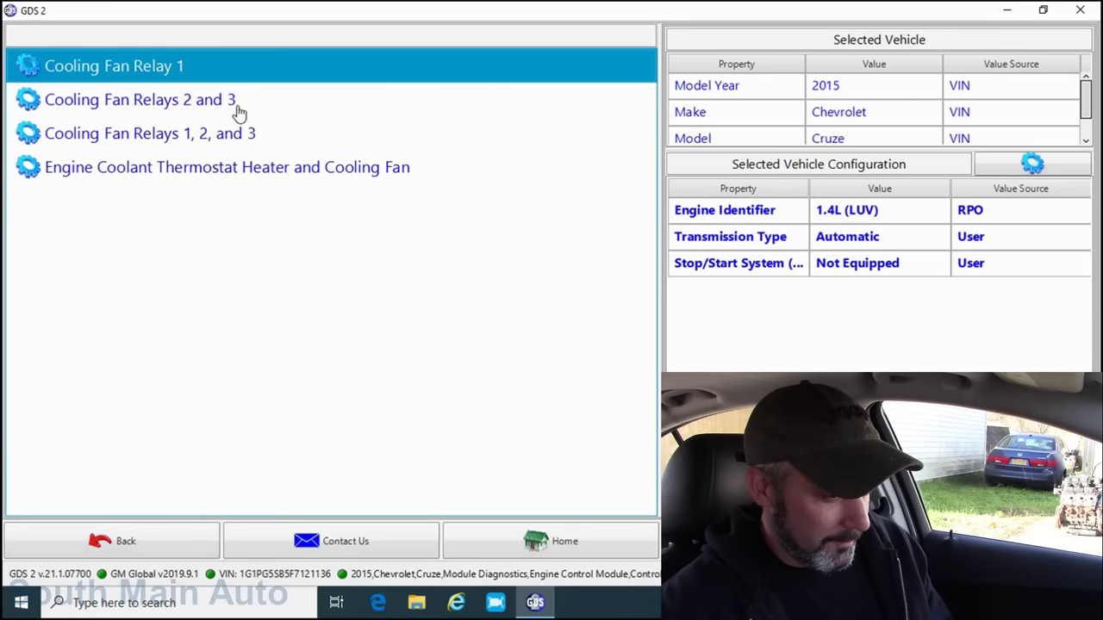
# Command Cooling Fan Relays 2 and 3 on and off again, and return to the relay list.
pyautogui.click(237, 107)
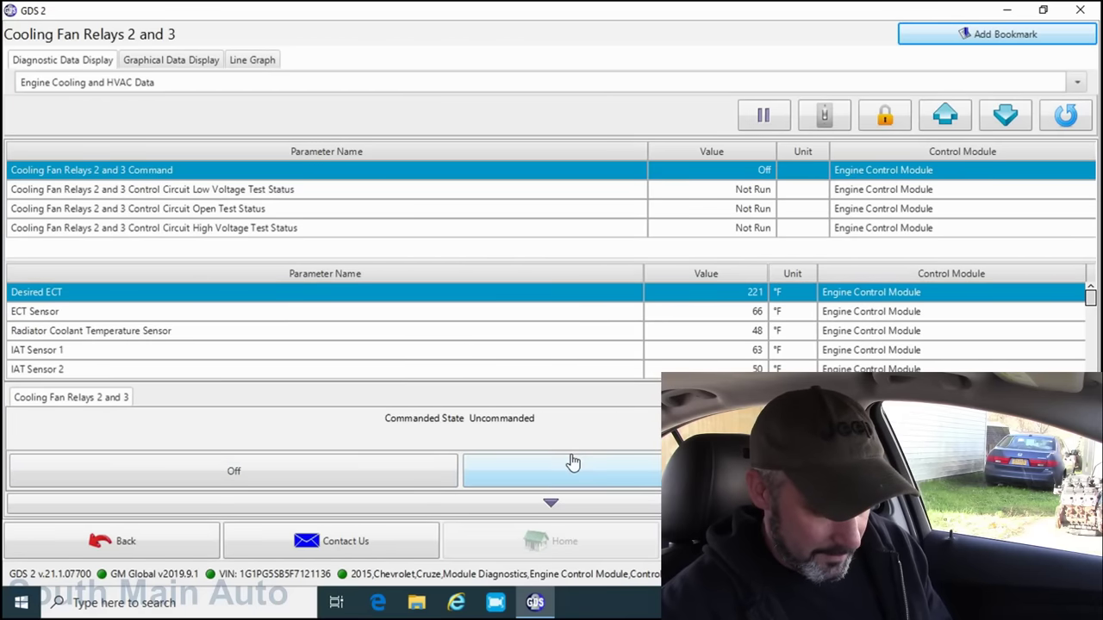
pyautogui.click(573, 463)
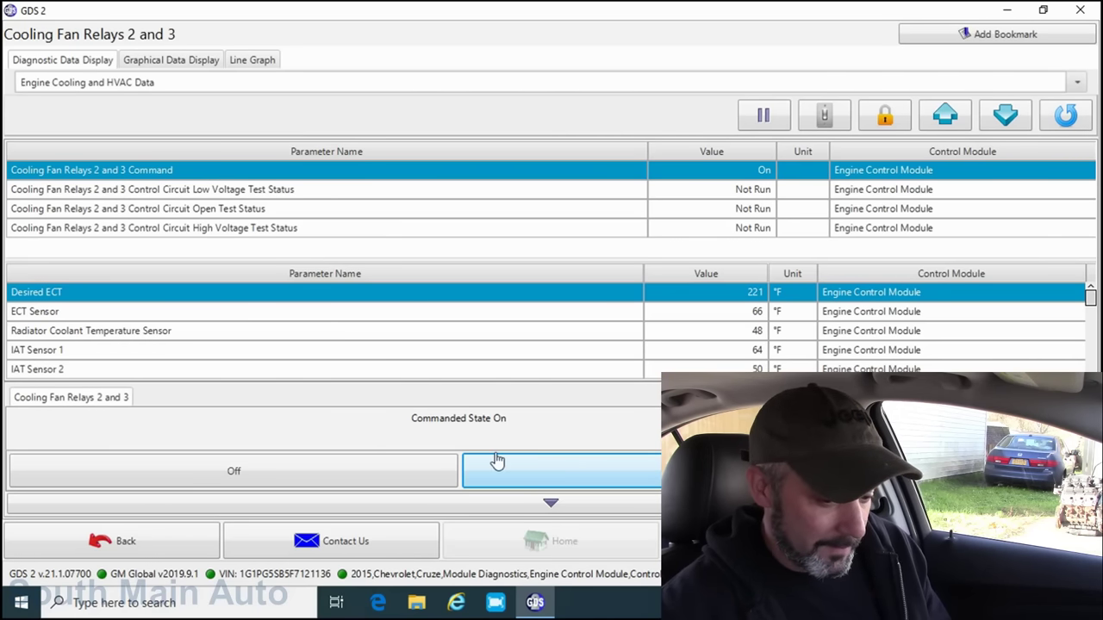
pyautogui.click(393, 476)
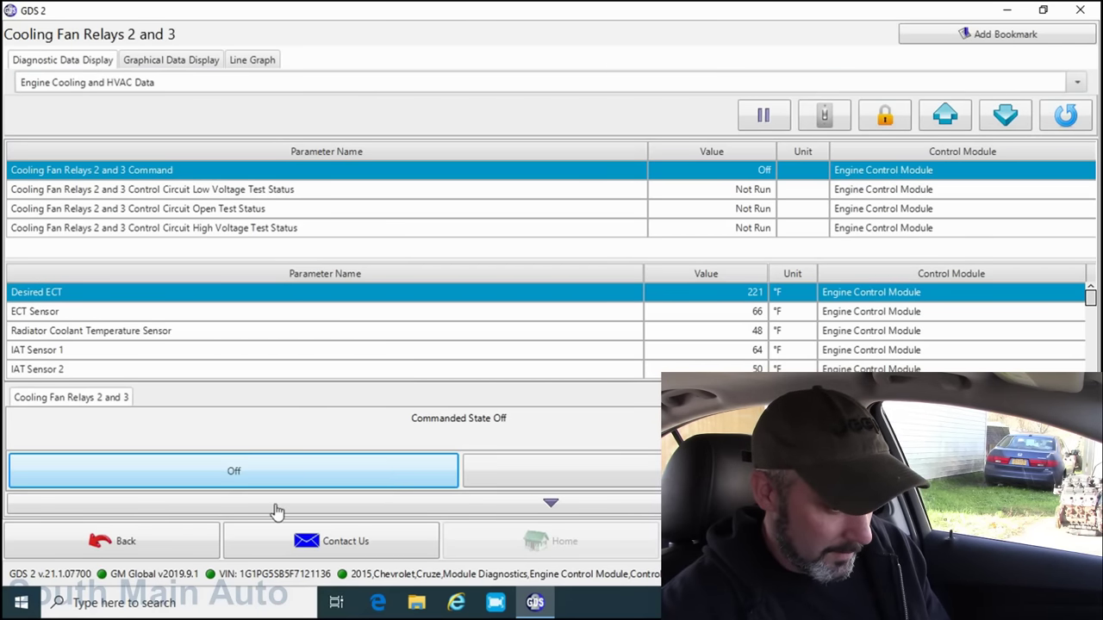
pyautogui.click(183, 556)
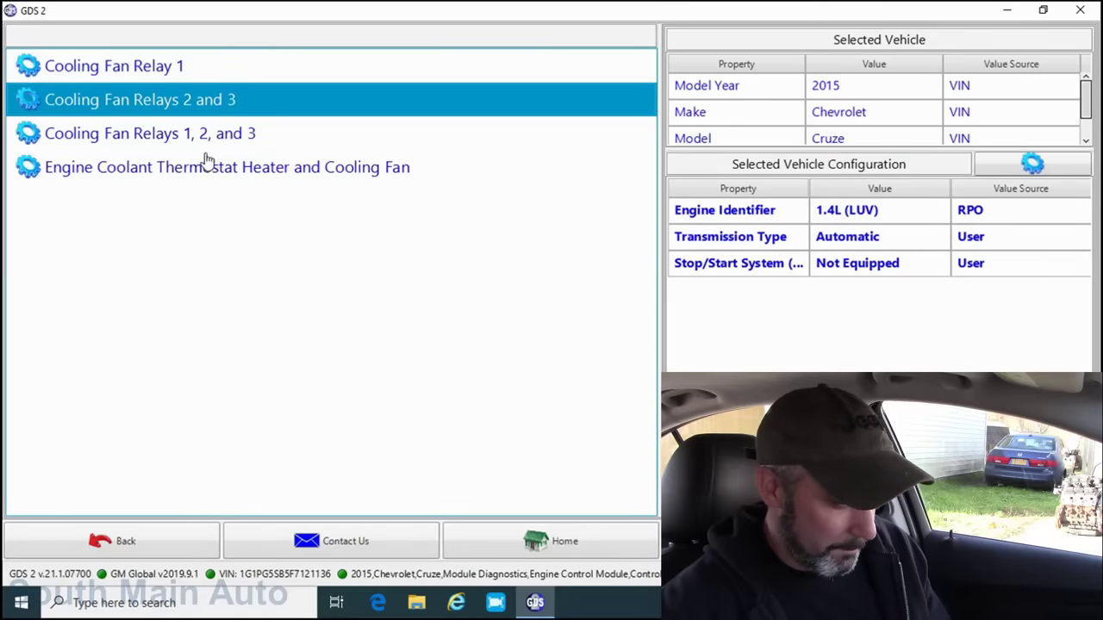
# Command Cooling Fan Relays 1, 2, and 3 together on and off again, and return to the relay list.
pyautogui.click(231, 144)
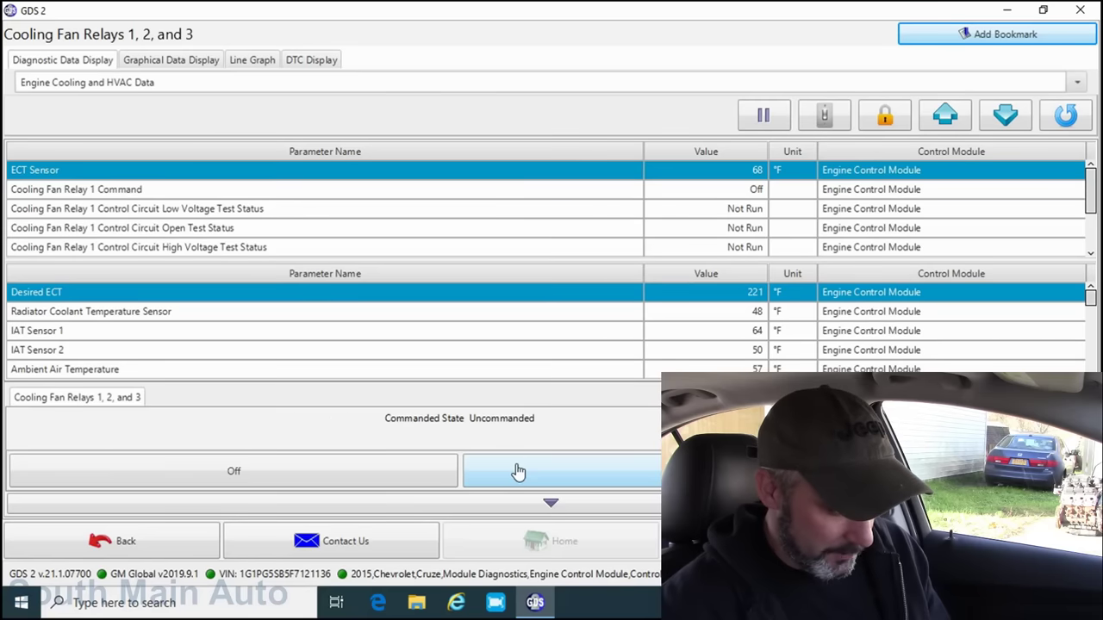
pyautogui.click(518, 471)
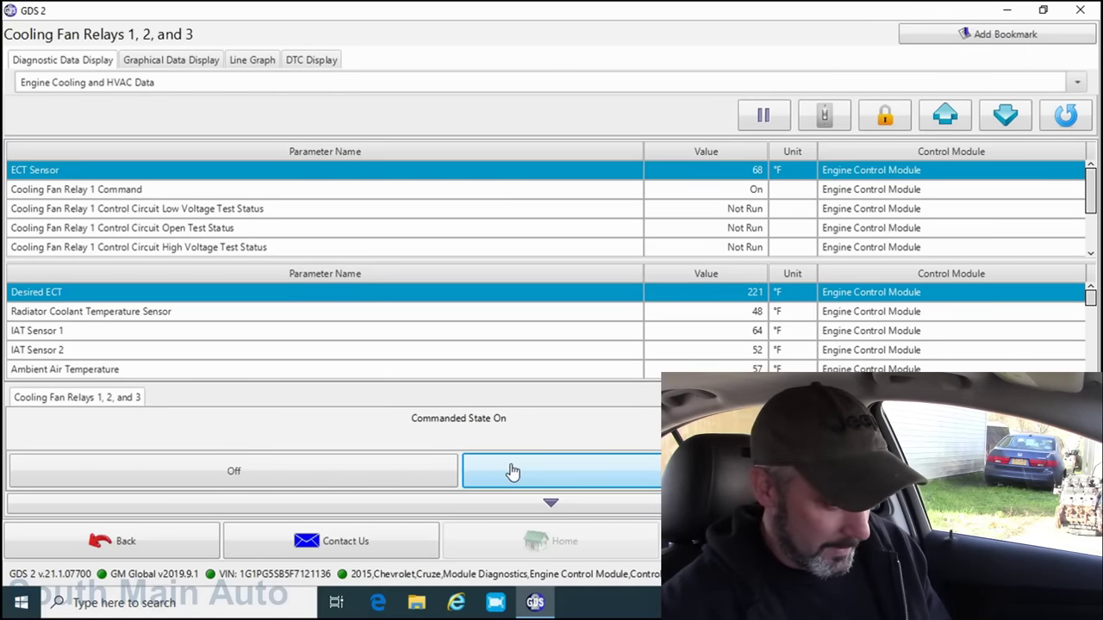
pyautogui.click(365, 485)
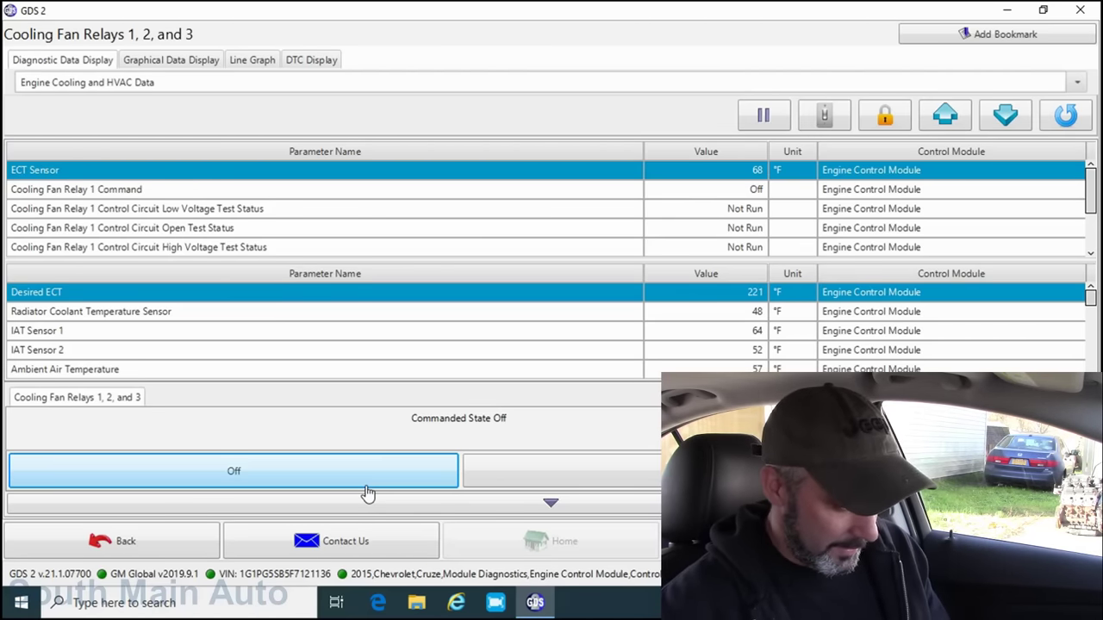
pyautogui.click(170, 552)
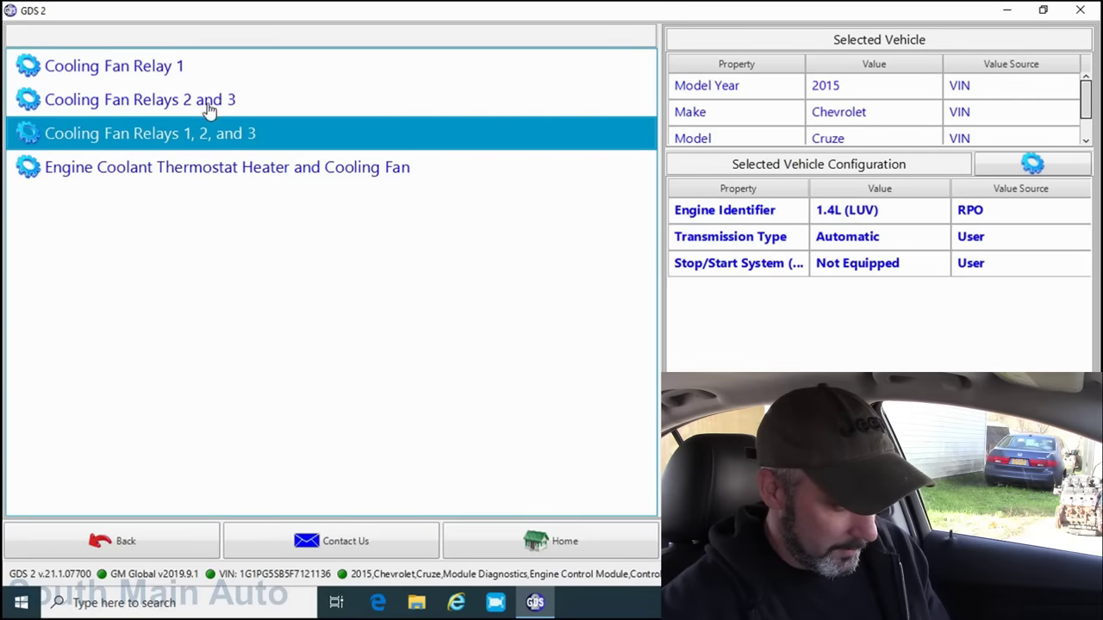
# Reopen the output control for Cooling Fan Relays 2 and 3 and command them on.
pyautogui.click(208, 108)
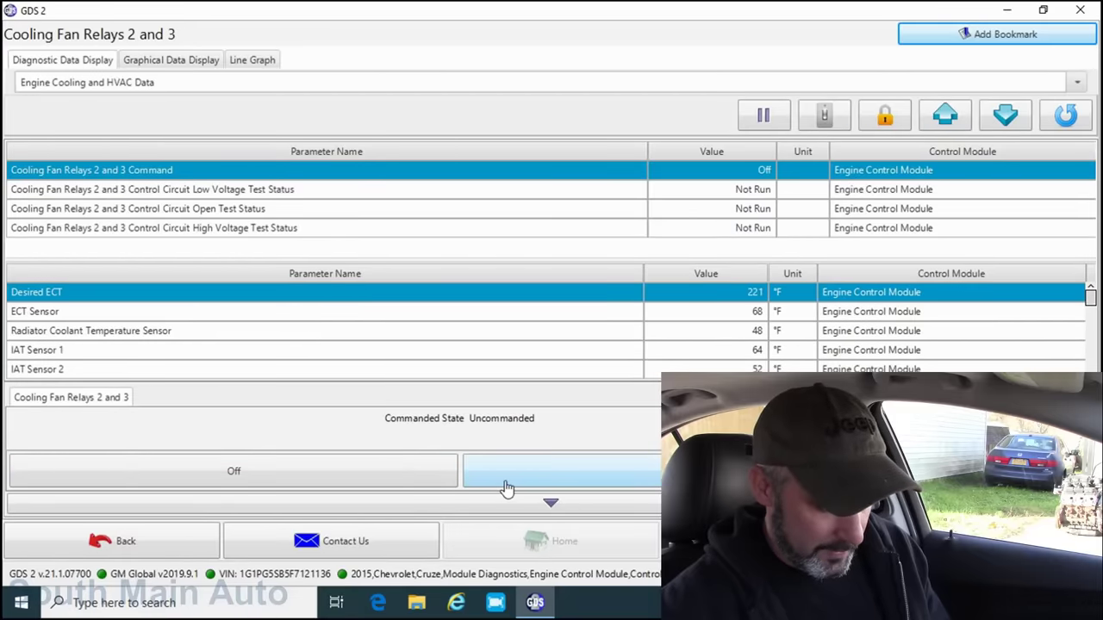
pyautogui.click(505, 486)
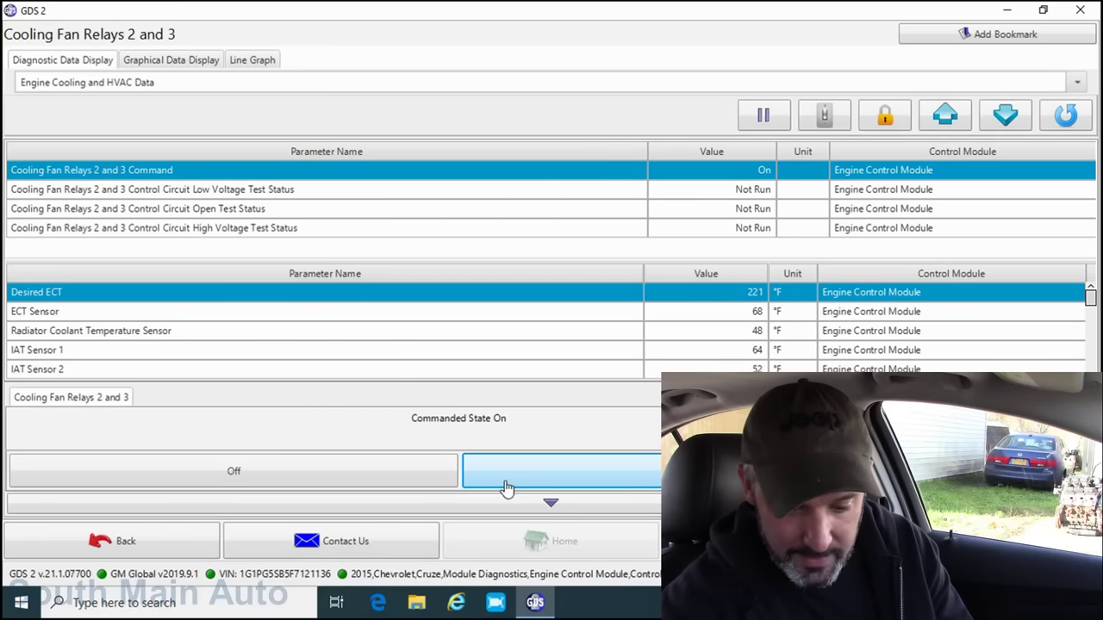
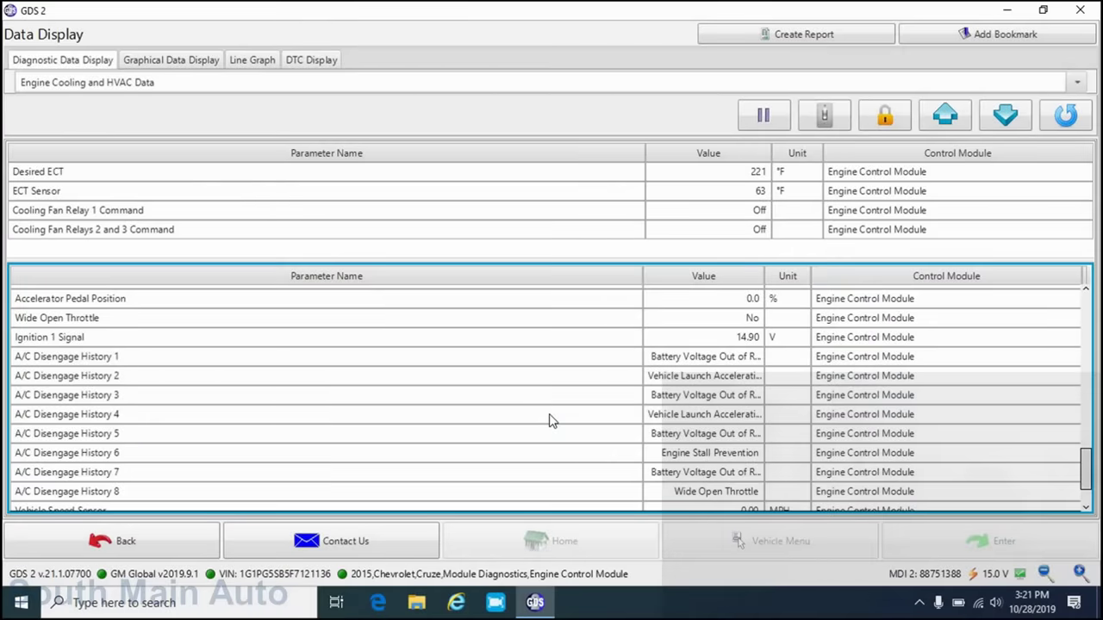
# Highlight the ECT Sensor reading, check the A/C disengage history entries, and return to the start of the parameter list.
pyautogui.click(724, 193)
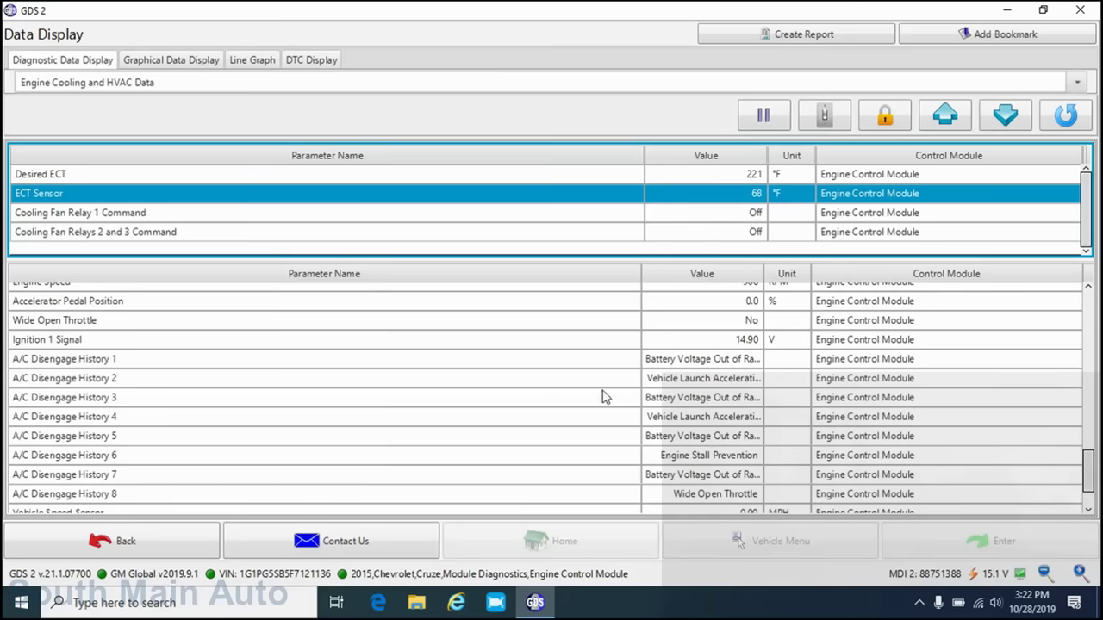
pyautogui.click(671, 387)
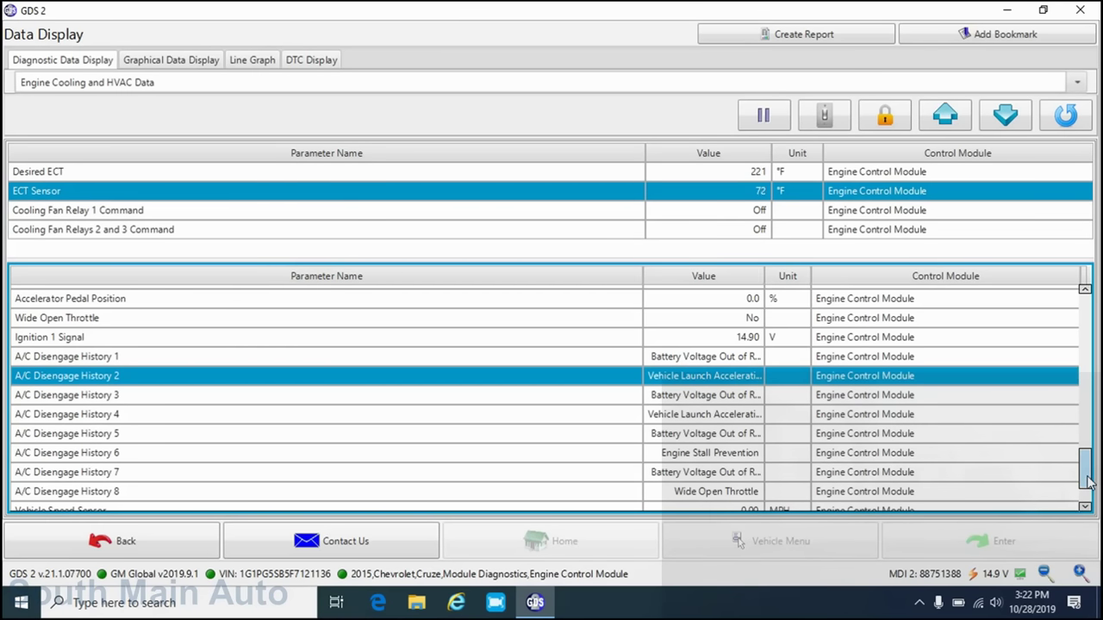
pyautogui.moveTo(1087, 483); pyautogui.dragTo(1091, 317)
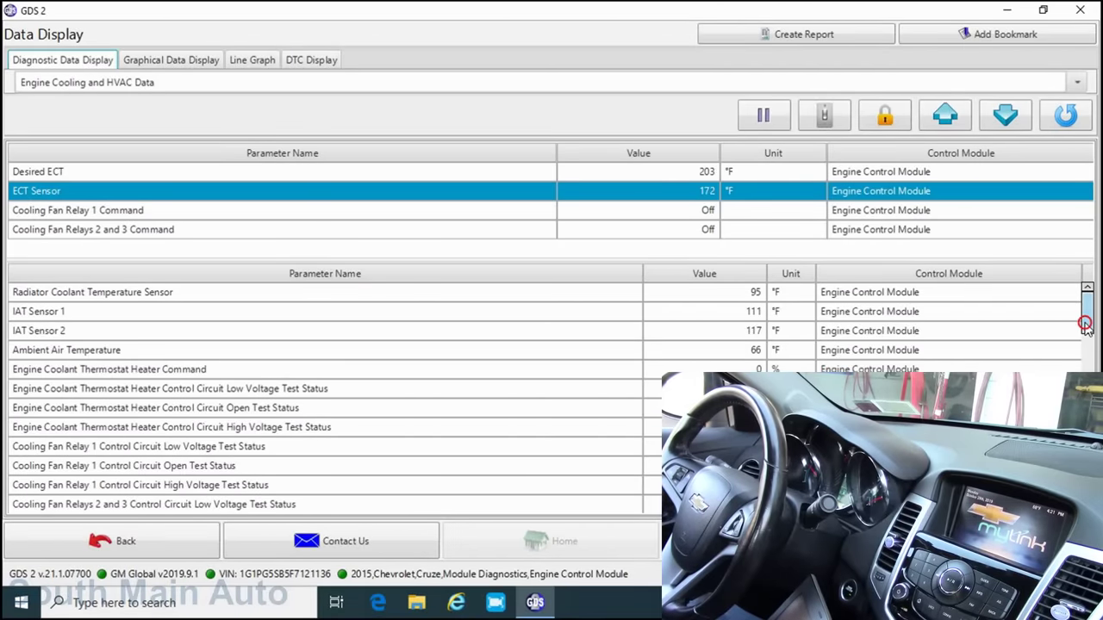
# Find the Engine Speed parameter in the engine cooling and HVAC data and lock it among the pinned parameters.
pyautogui.scroll(-5, 1087, 328)
pyautogui.scroll(-3, 1088, 328)
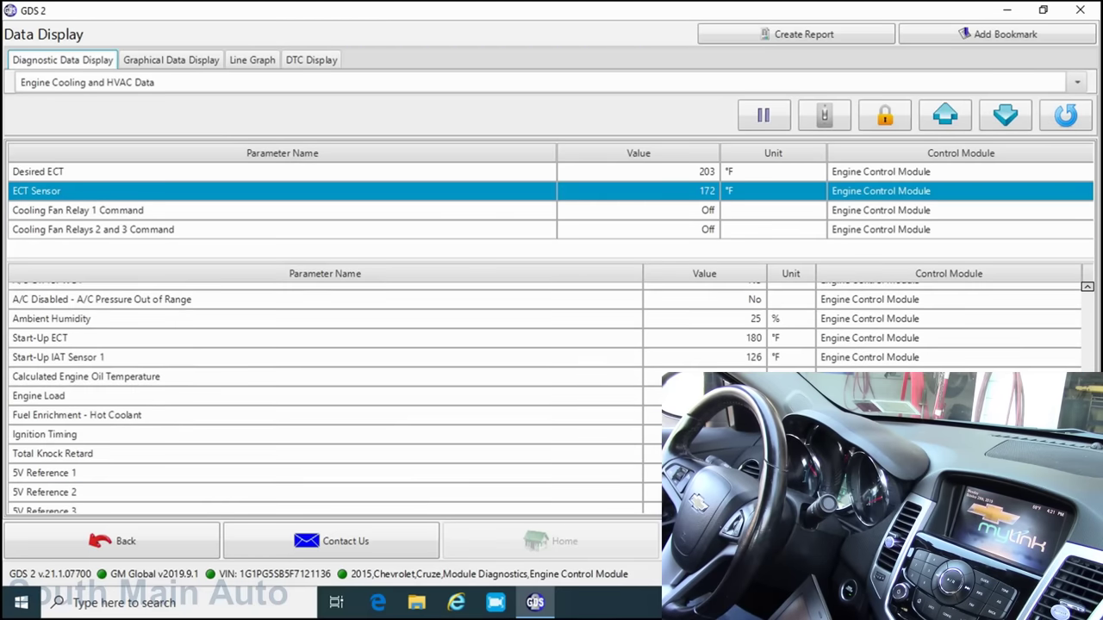
pyautogui.scroll(-5, 326, 396)
pyautogui.click(65, 463)
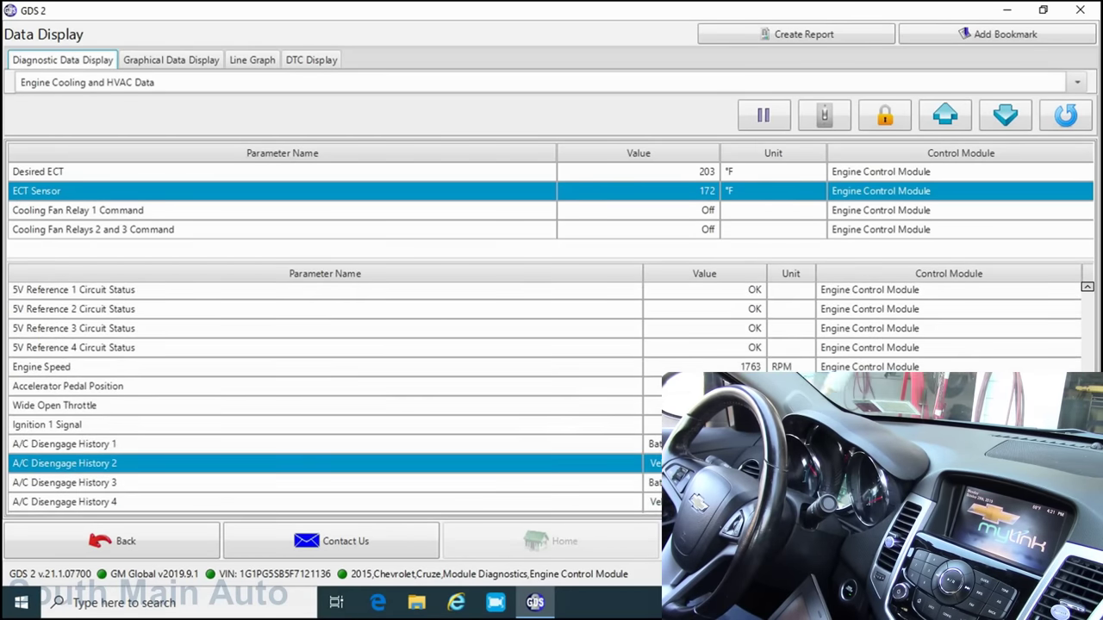
pyautogui.scroll(-1, 770, 349)
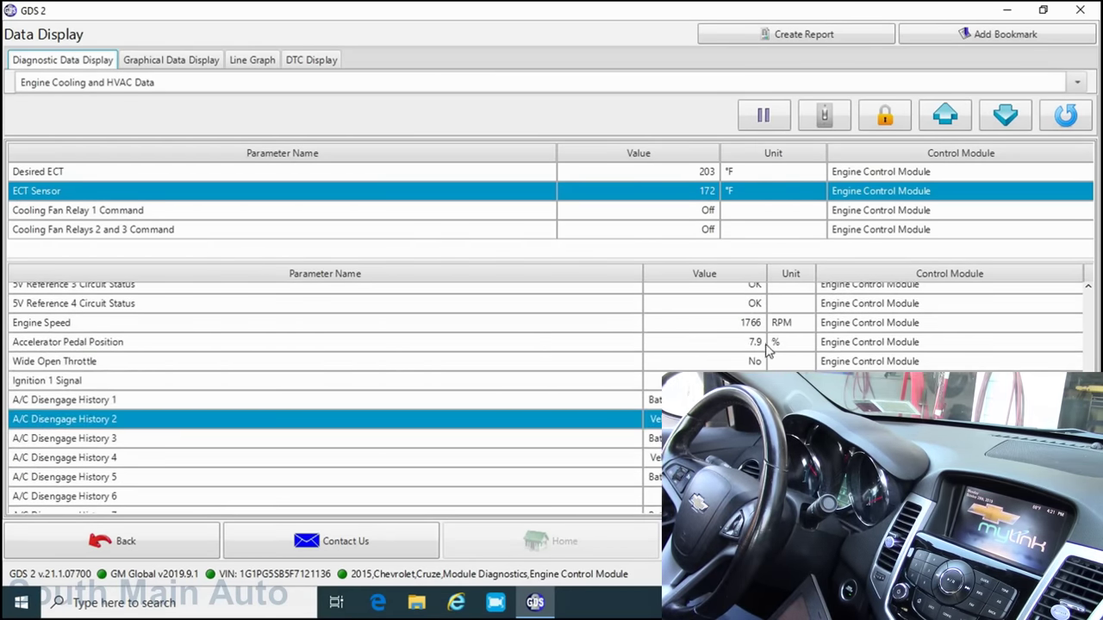
pyautogui.click(750, 322)
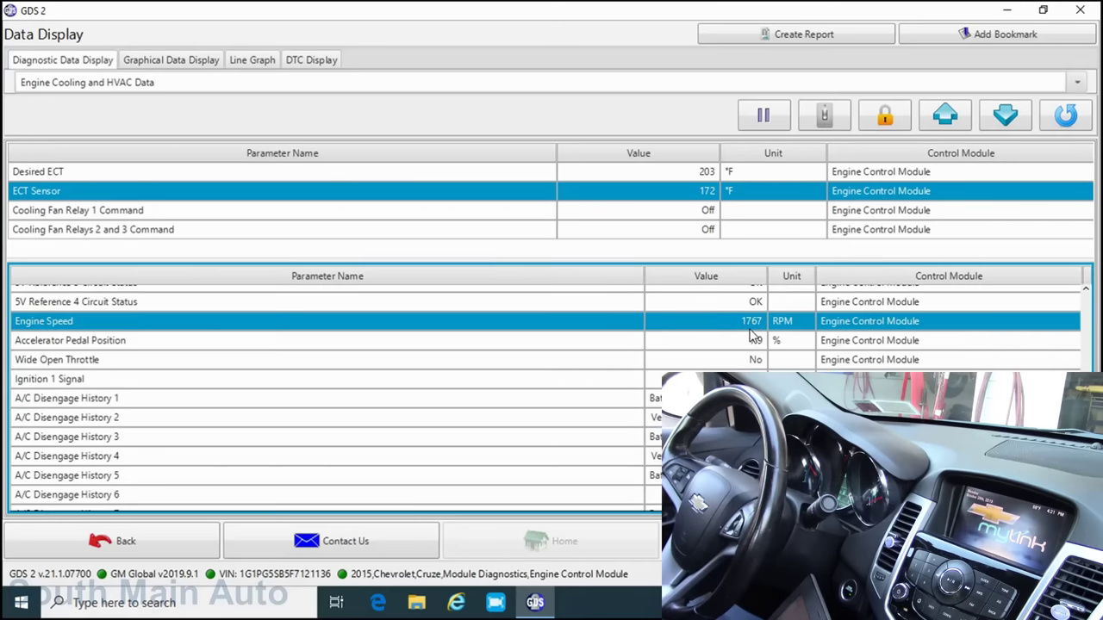
pyautogui.click(883, 121)
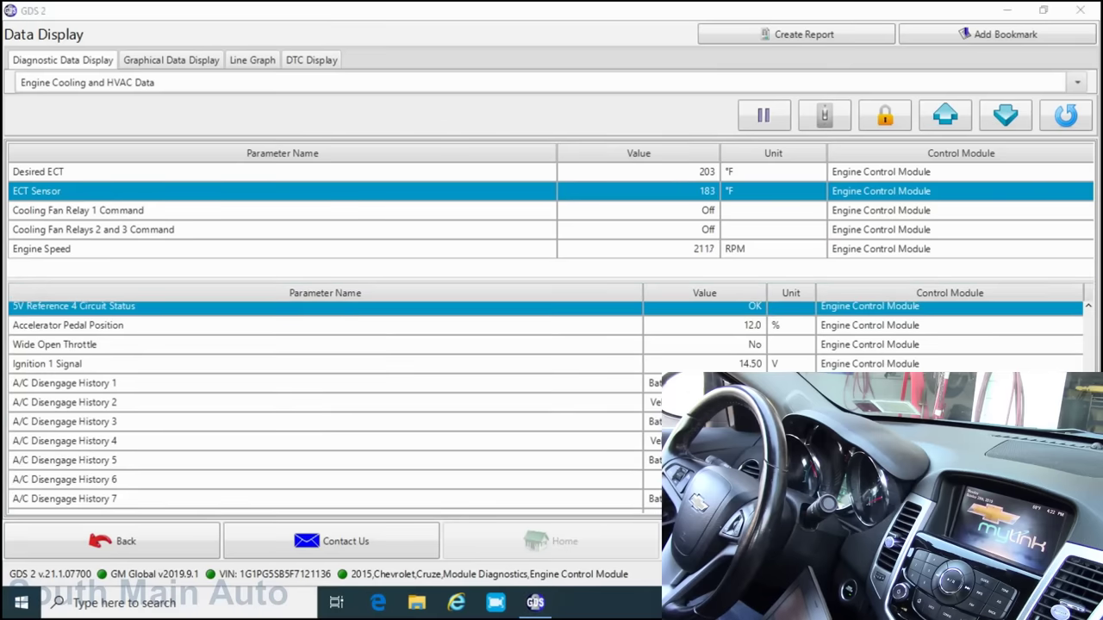
# Review the locked parameters in the graphical and line graph views, and return to the diagnostic data list.
pyautogui.click(171, 59)
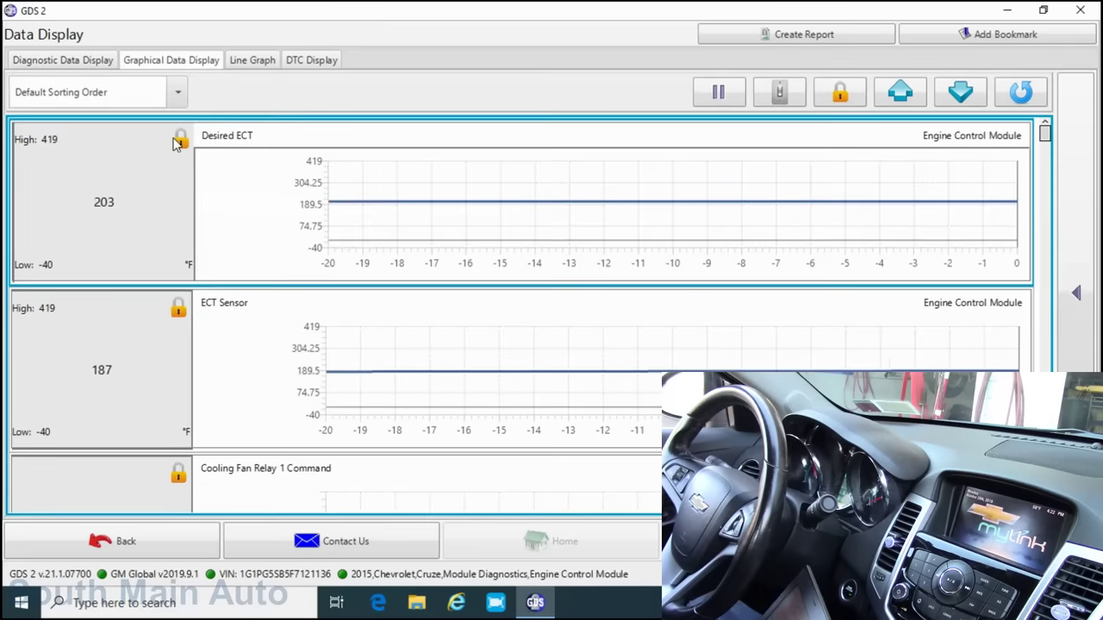
pyautogui.scroll(-3, 663, 303)
pyautogui.scroll(-2, 663, 304)
pyautogui.scroll(5, 660, 301)
pyautogui.click(251, 59)
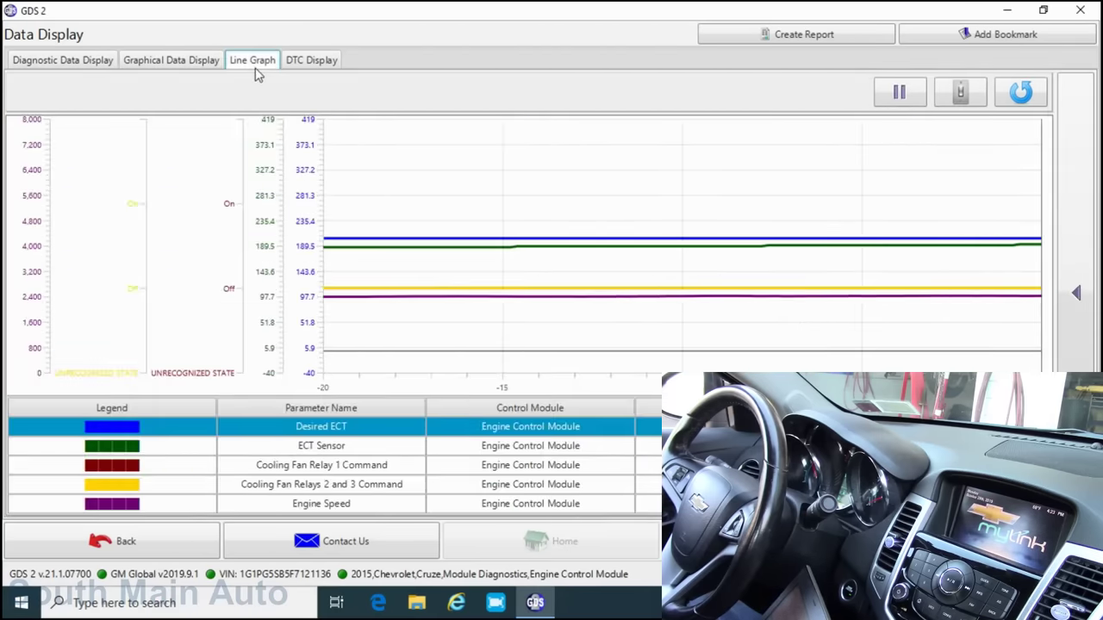
pyautogui.click(303, 64)
pyautogui.hotkey('ctrl', 'Tab')
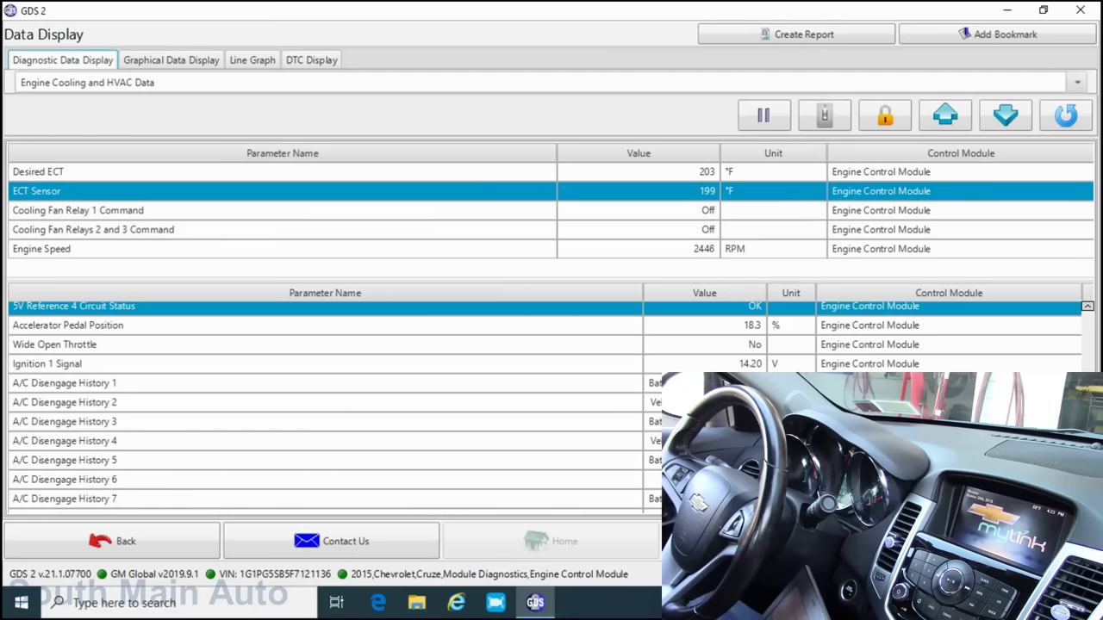
# Lock the Engine Coolant Thermostat Heater Command and the Radiator Coolant Temperature Sensor among the pinned parameters.
pyautogui.scroll(3, 1091, 316)
pyautogui.click(1090, 316)
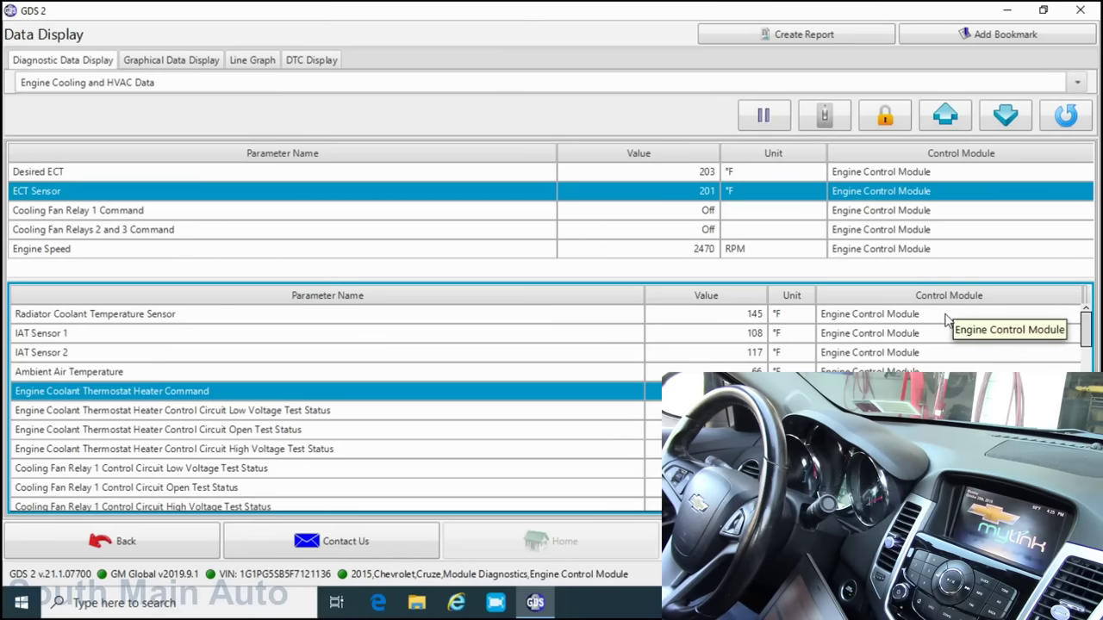
pyautogui.click(884, 120)
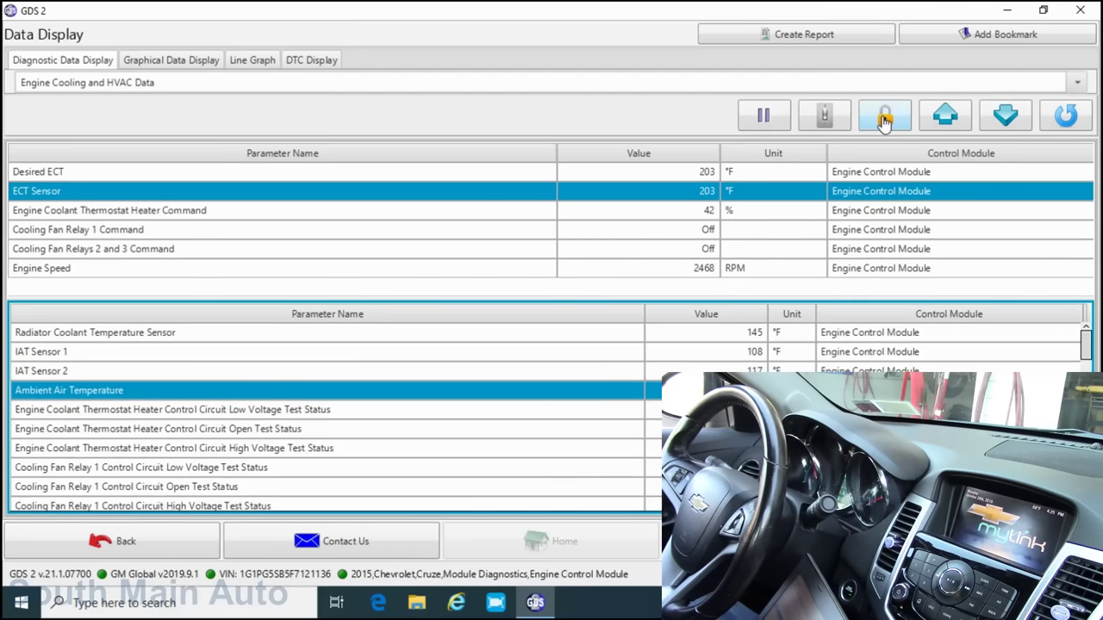
pyautogui.click(797, 339)
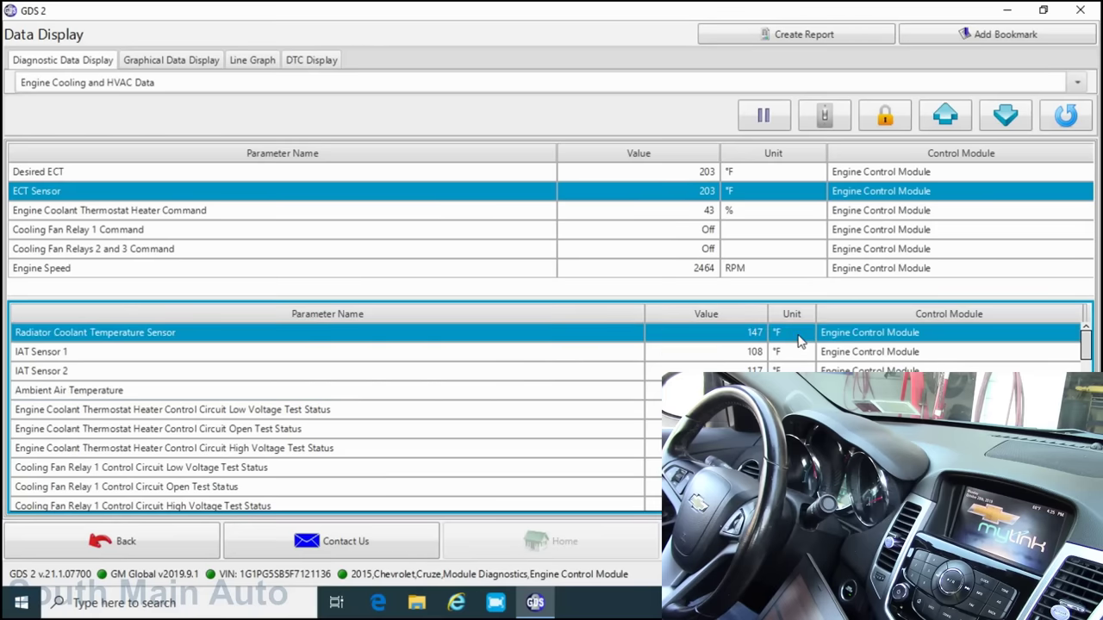
pyautogui.click(884, 121)
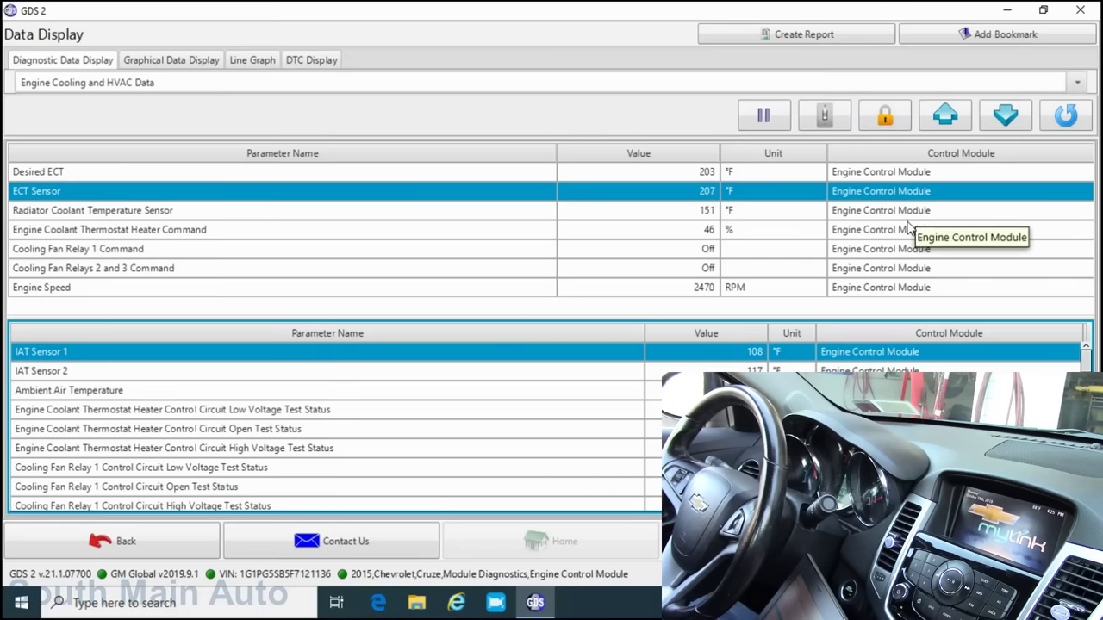
# Monitor the thermostat heater command, both cooling fan relay commands, and the ECT Sensor reading in the locked parameters.
pyautogui.click(920, 232)
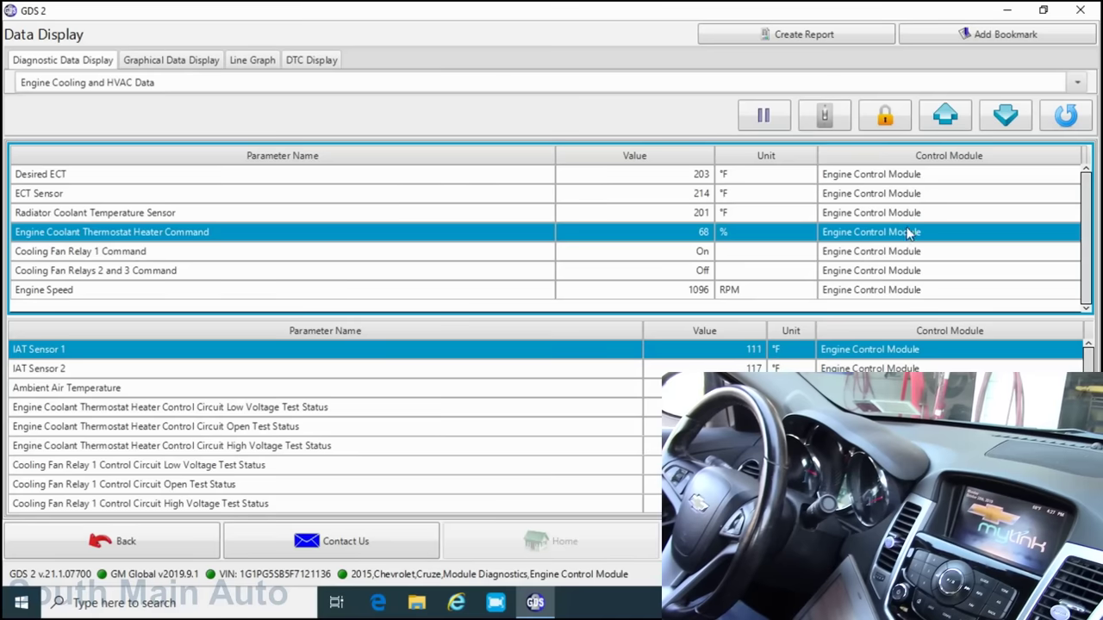
pyautogui.click(799, 254)
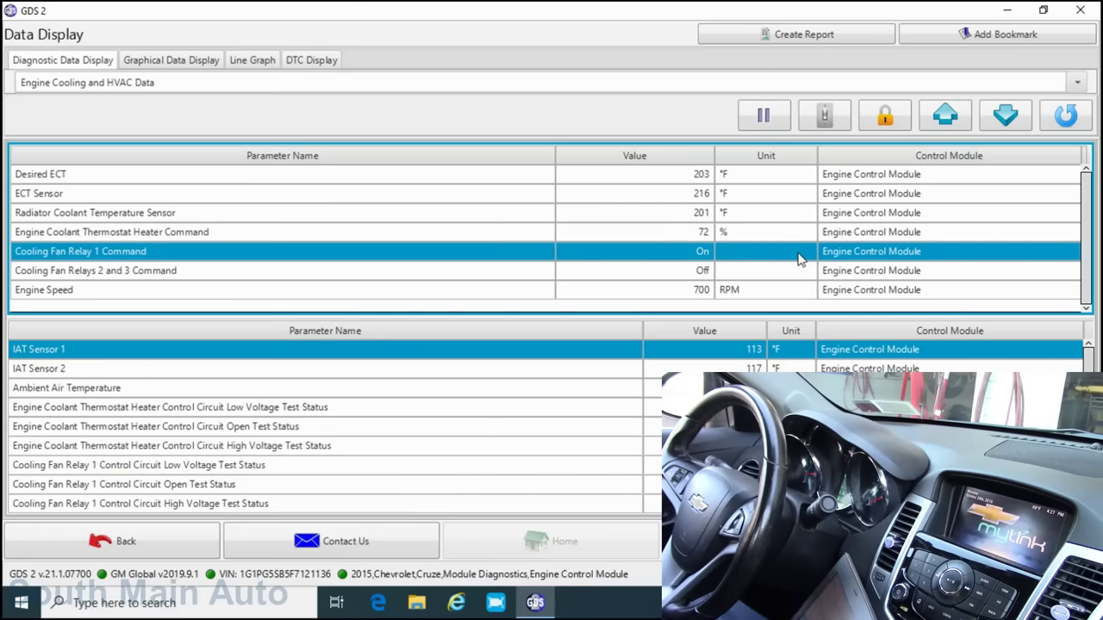
pyautogui.click(784, 195)
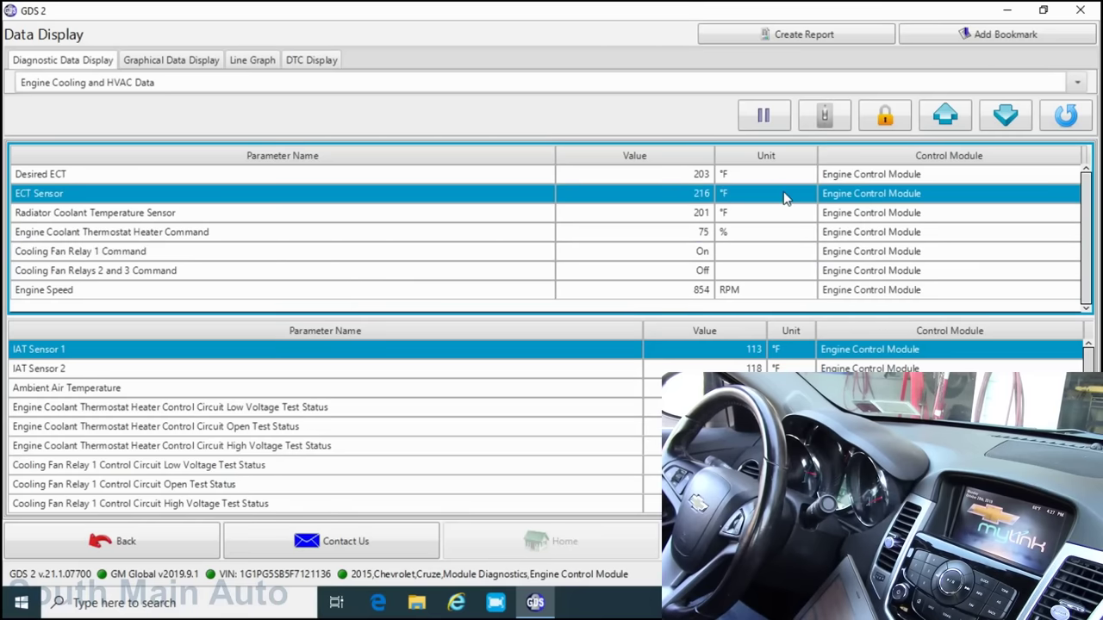
pyautogui.click(749, 257)
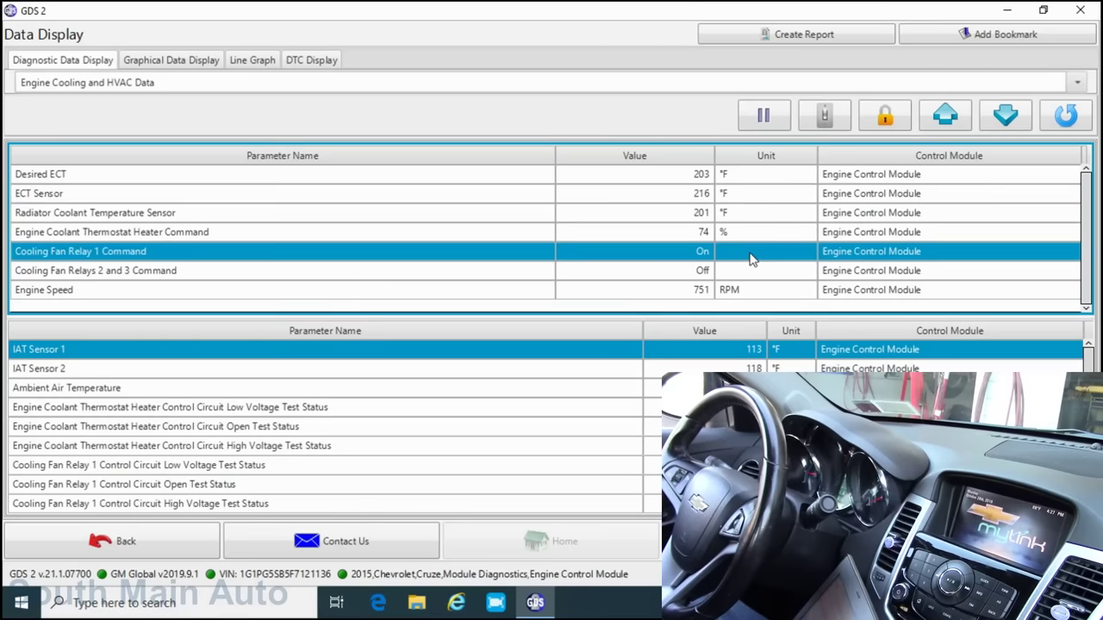
pyautogui.click(746, 272)
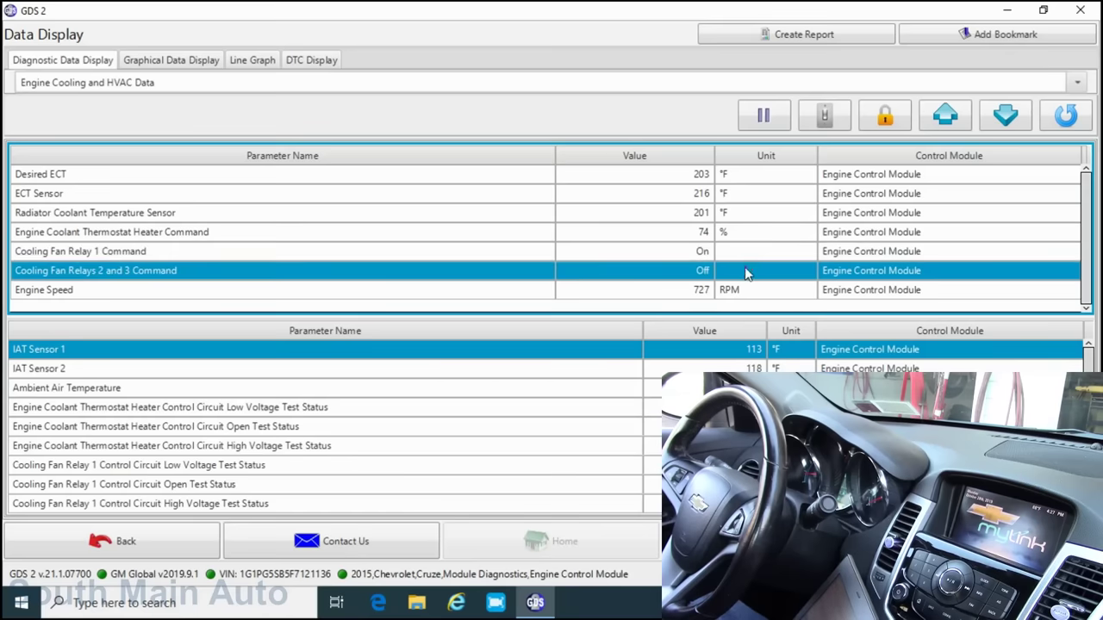
pyautogui.click(750, 255)
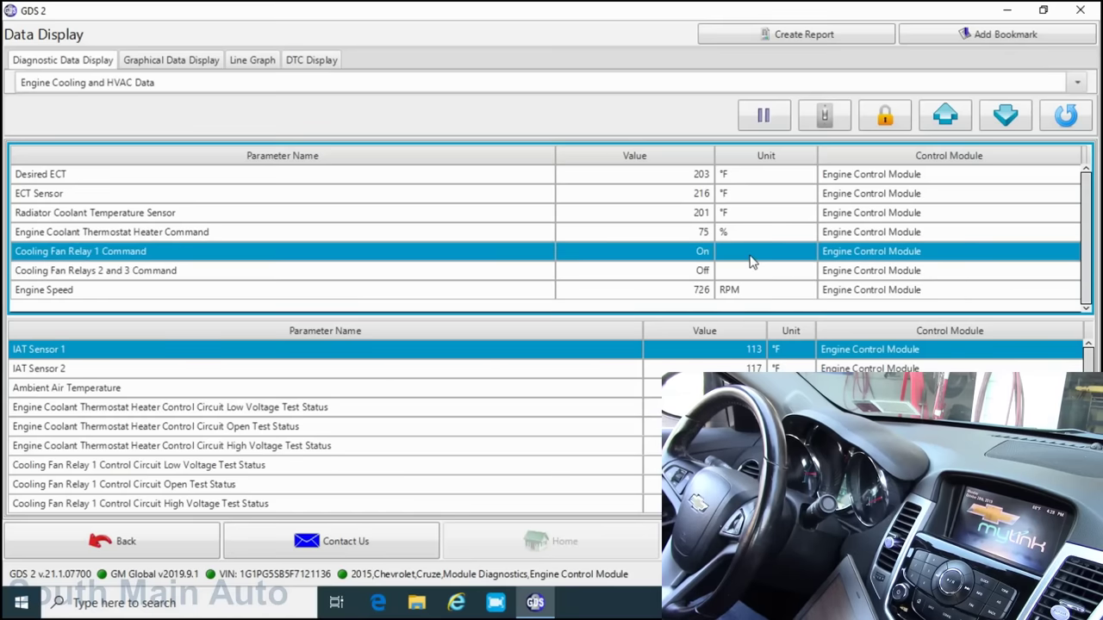
pyautogui.click(763, 197)
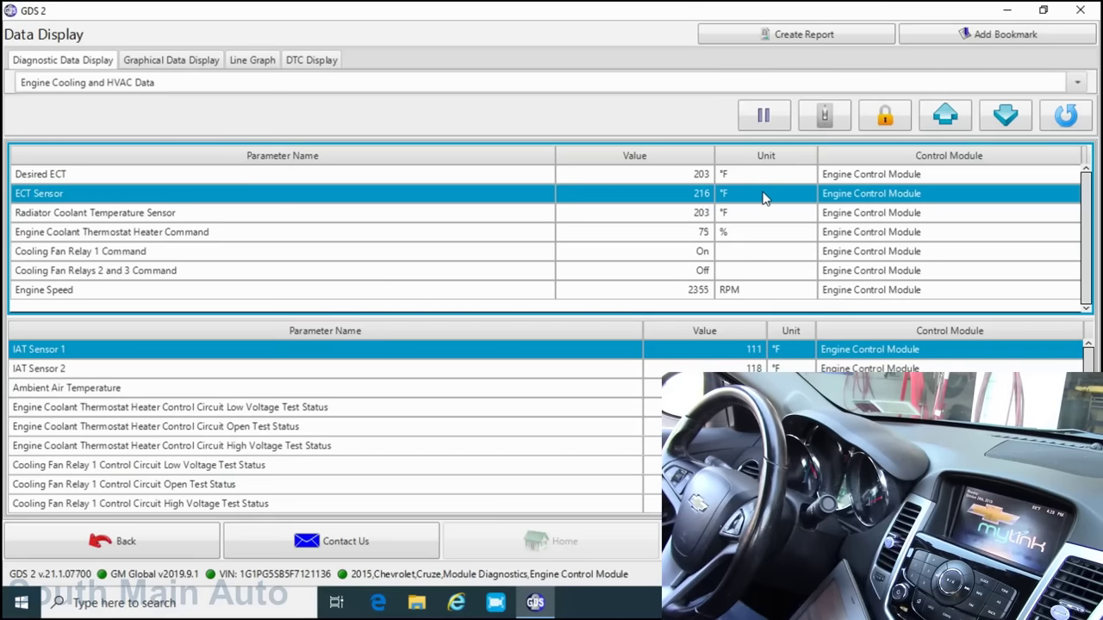
# Reorder the locked parameters: Desired ECT, Radiator Coolant Temperature Sensor, ECT Sensor, both fan relay commands, thermostat heater command, and Engine Speed.
pyautogui.click(756, 251)
pyautogui.click(945, 115)
pyautogui.click(945, 115)
pyautogui.click(945, 115)
pyautogui.click(945, 116)
pyautogui.click(756, 249)
pyautogui.click(946, 115)
pyautogui.click(945, 116)
pyautogui.click(945, 115)
pyautogui.click(945, 116)
pyautogui.click(771, 252)
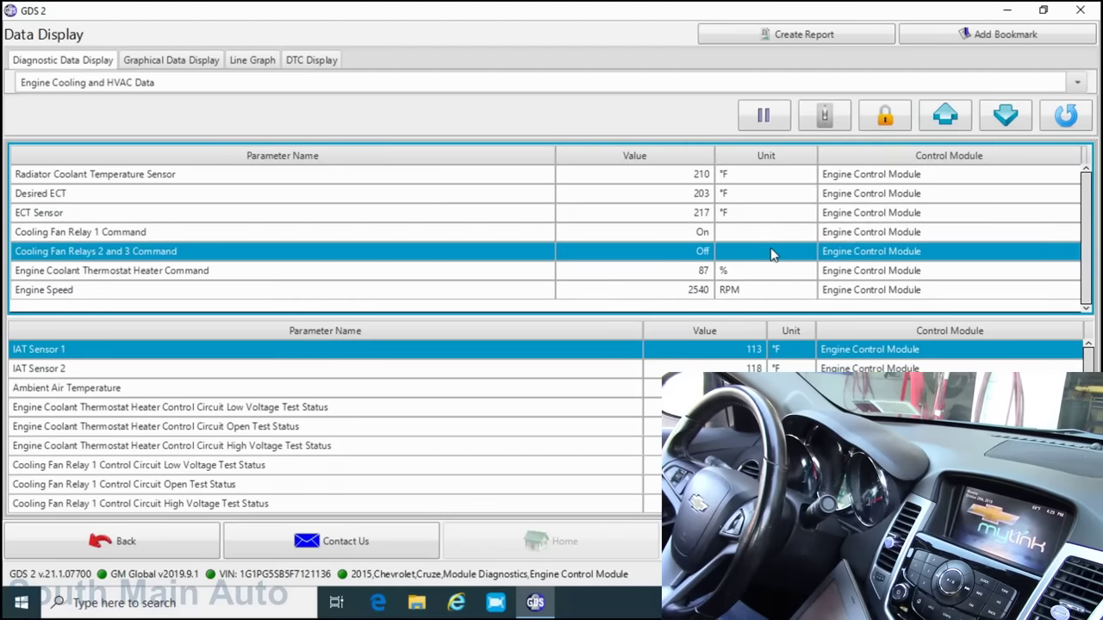
pyautogui.click(757, 195)
pyautogui.click(945, 115)
# Monitor the ECT and radiator coolant temperatures against the commands for Cooling Fan Relay 1 and Cooling Fan Relays 2 and 3.
pyautogui.click(756, 213)
pyautogui.click(756, 251)
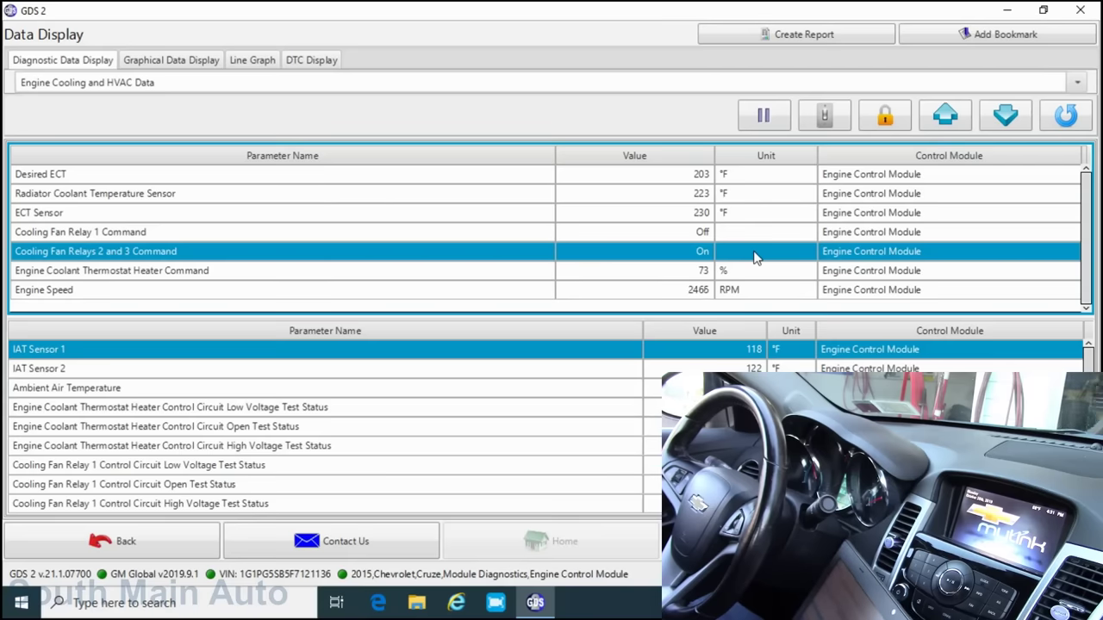
pyautogui.click(769, 242)
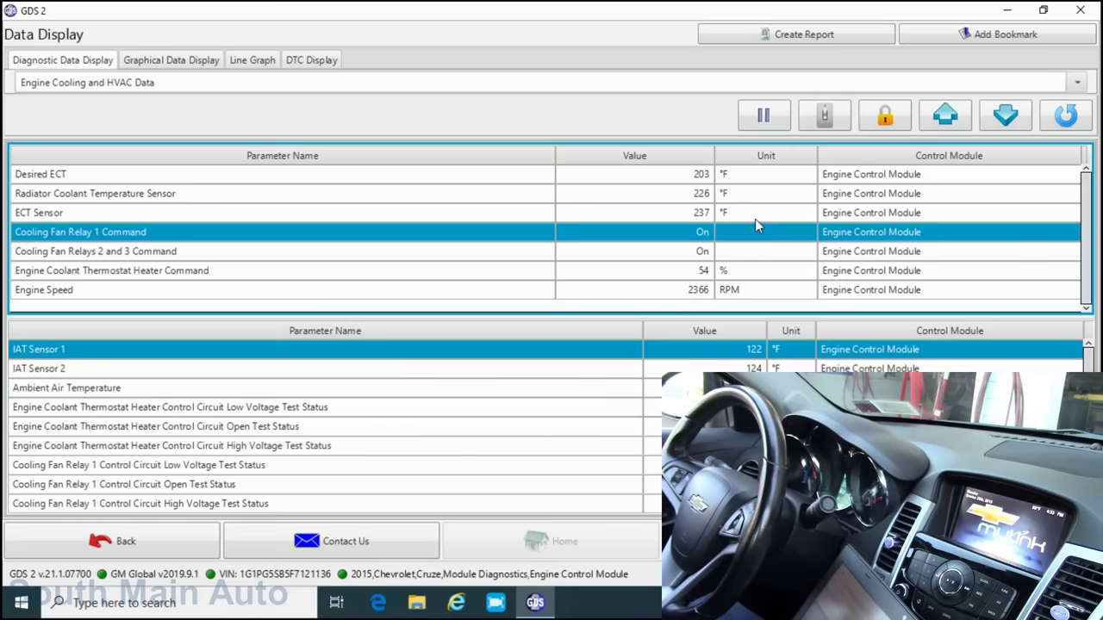
pyautogui.click(756, 216)
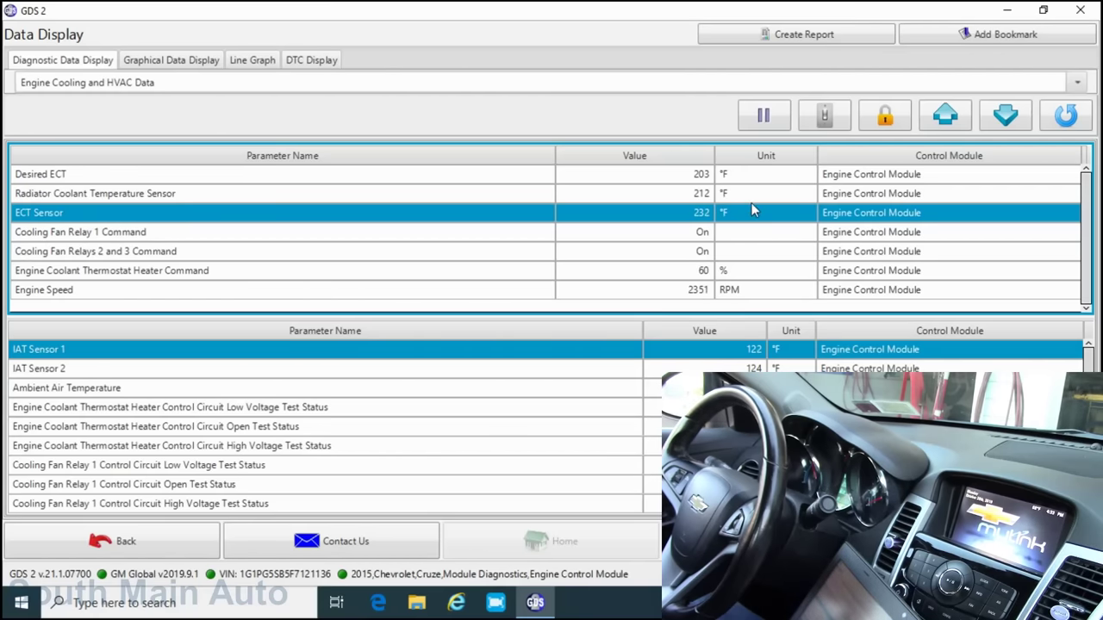
pyautogui.click(753, 197)
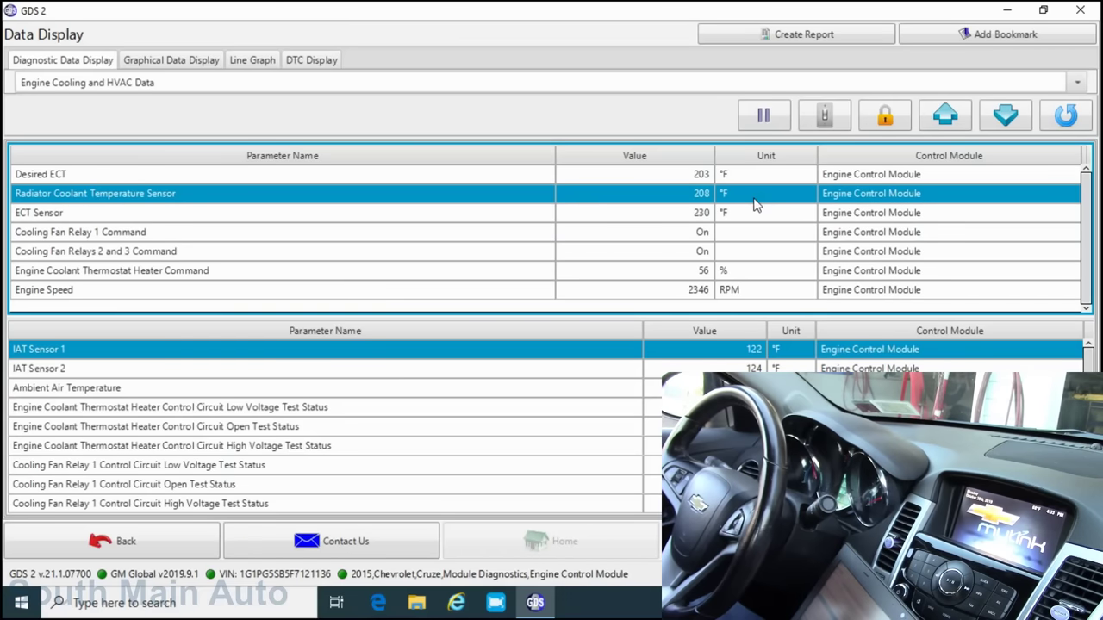
pyautogui.click(749, 217)
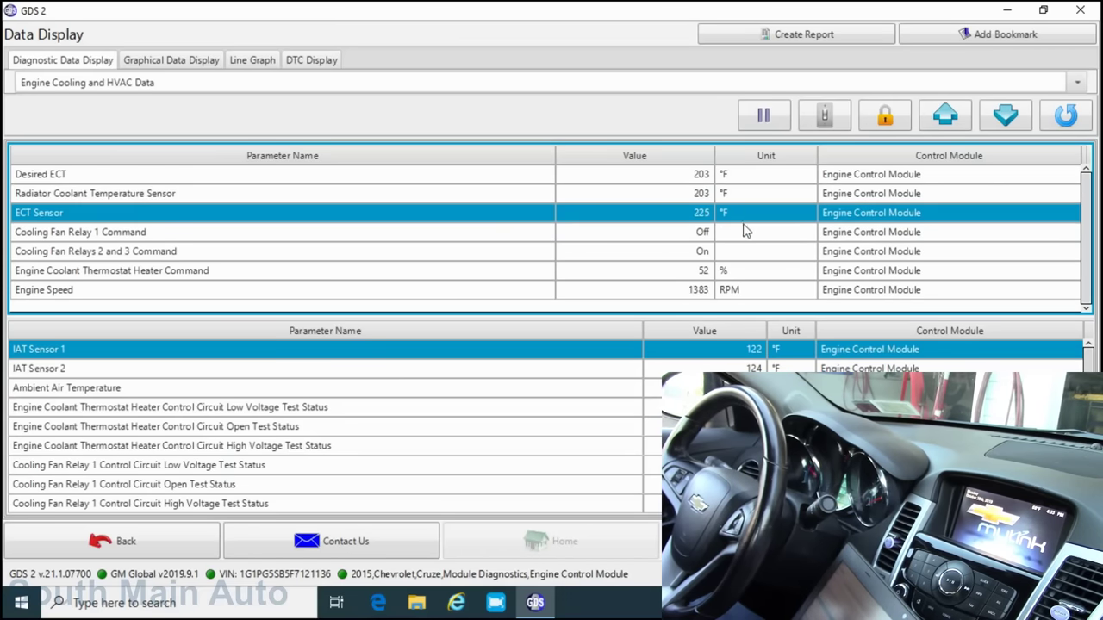
pyautogui.click(736, 251)
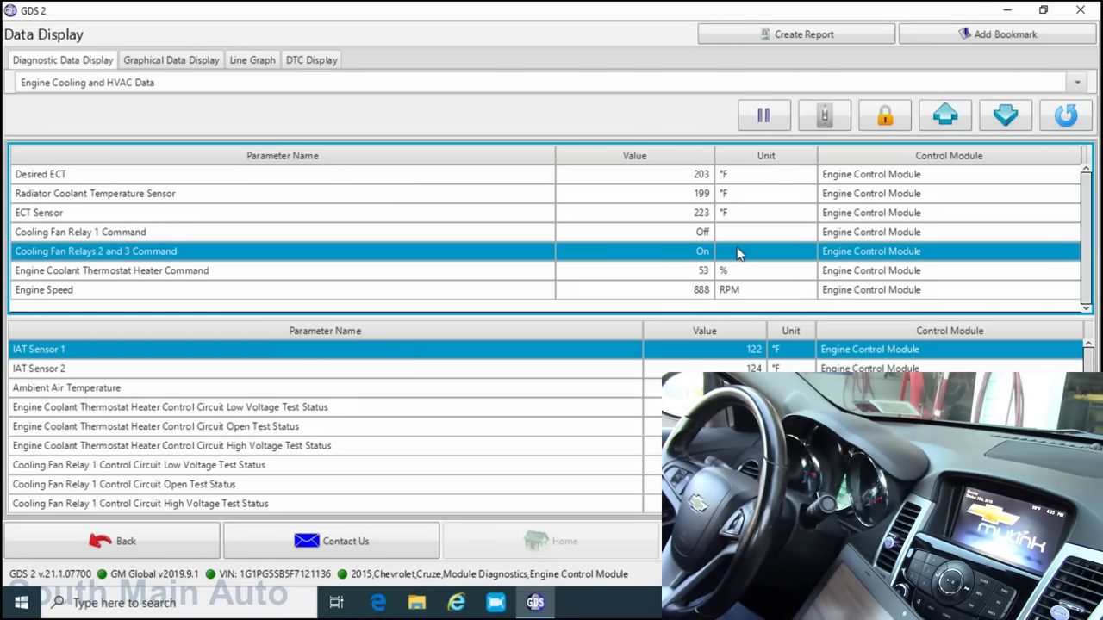